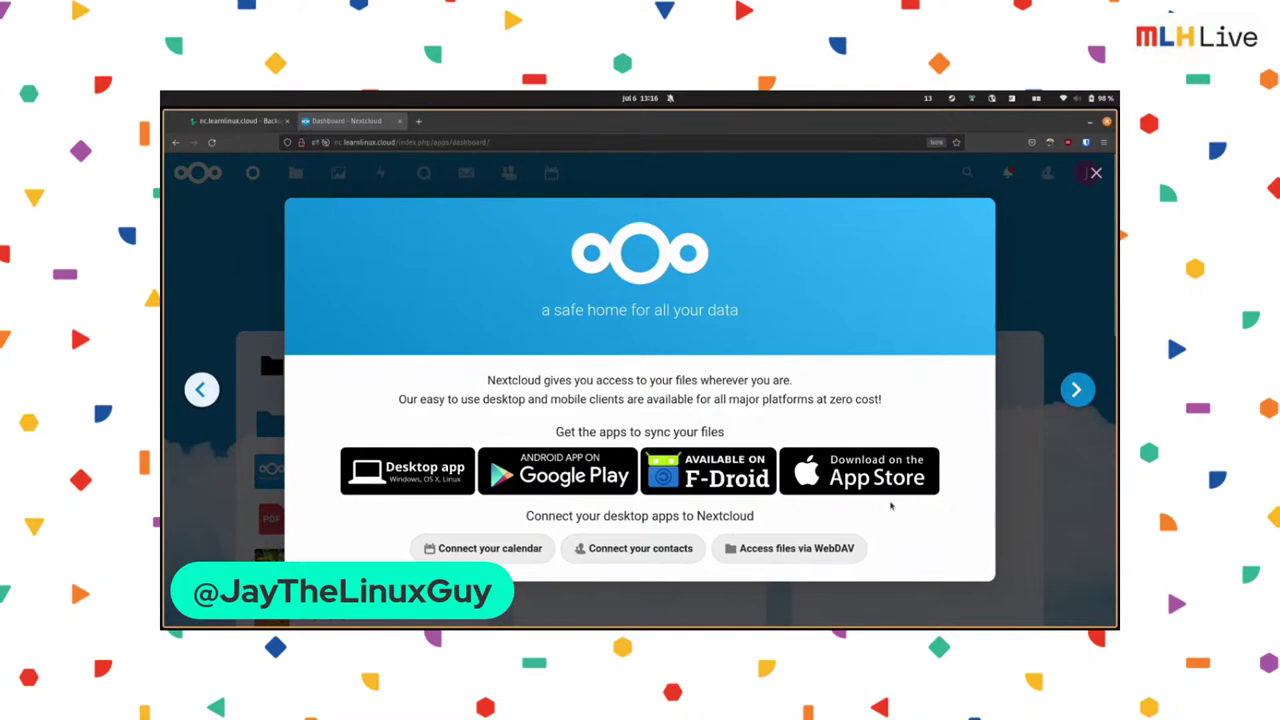
Dismiss the first-run introduction and look over the dashboard widgets for files, Talk mentions and mail
{"action": "key", "text": "Right"}
{"action": "left_click", "coordinate": [1056, 309]}
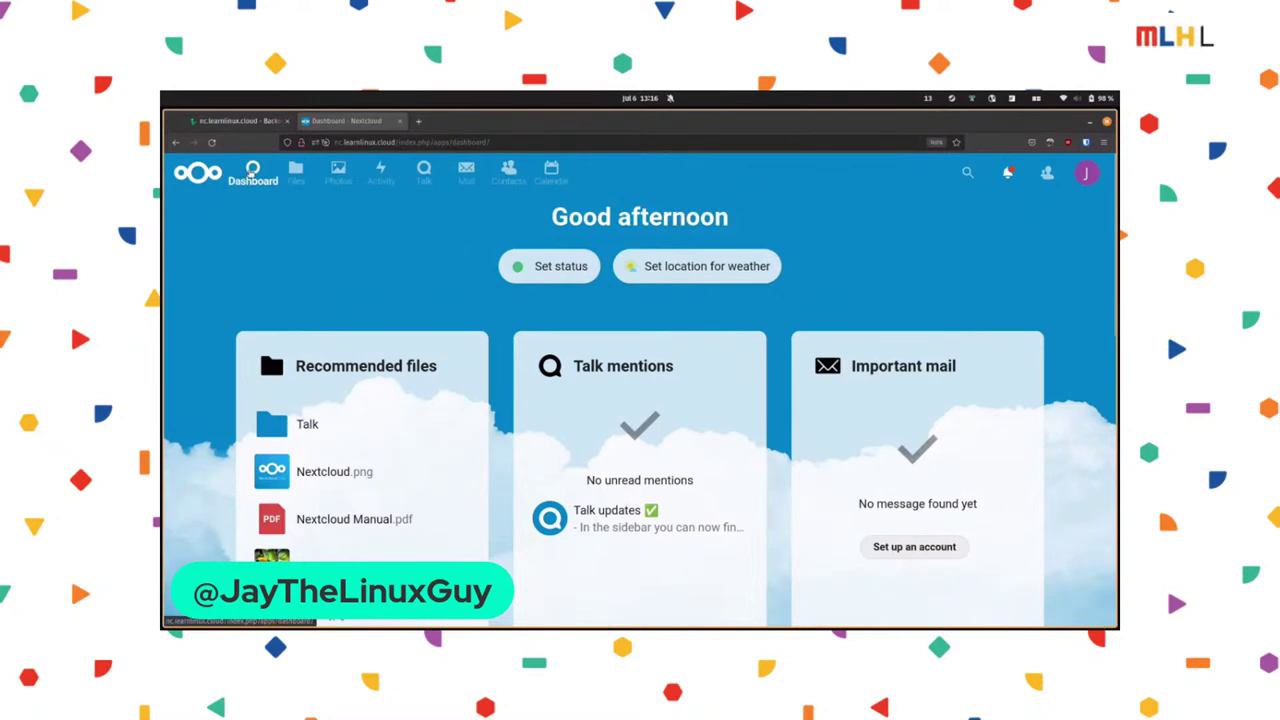
{"action": "scroll", "coordinate": [815, 427], "scroll_direction": "down", "scroll_amount": 1}
{"action": "scroll", "coordinate": [815, 427], "scroll_direction": "down", "scroll_amount": 2}
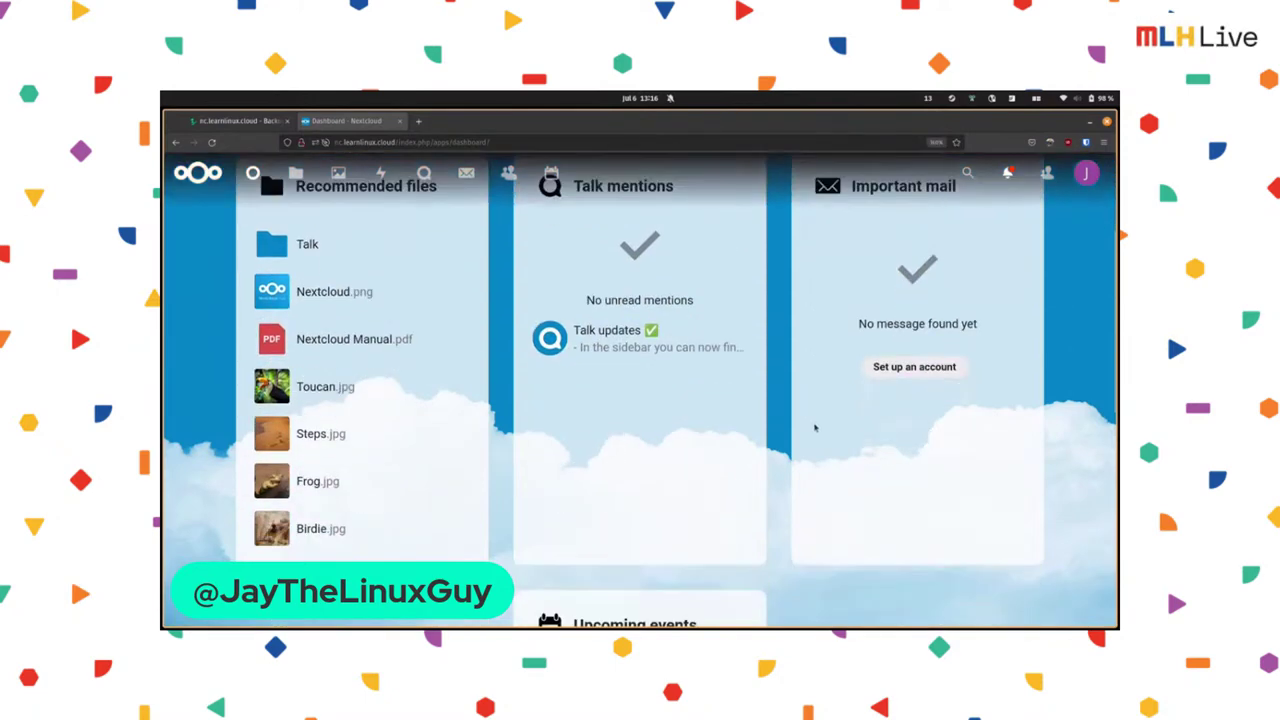
{"action": "scroll", "coordinate": [815, 427], "scroll_direction": "up", "scroll_amount": 3}
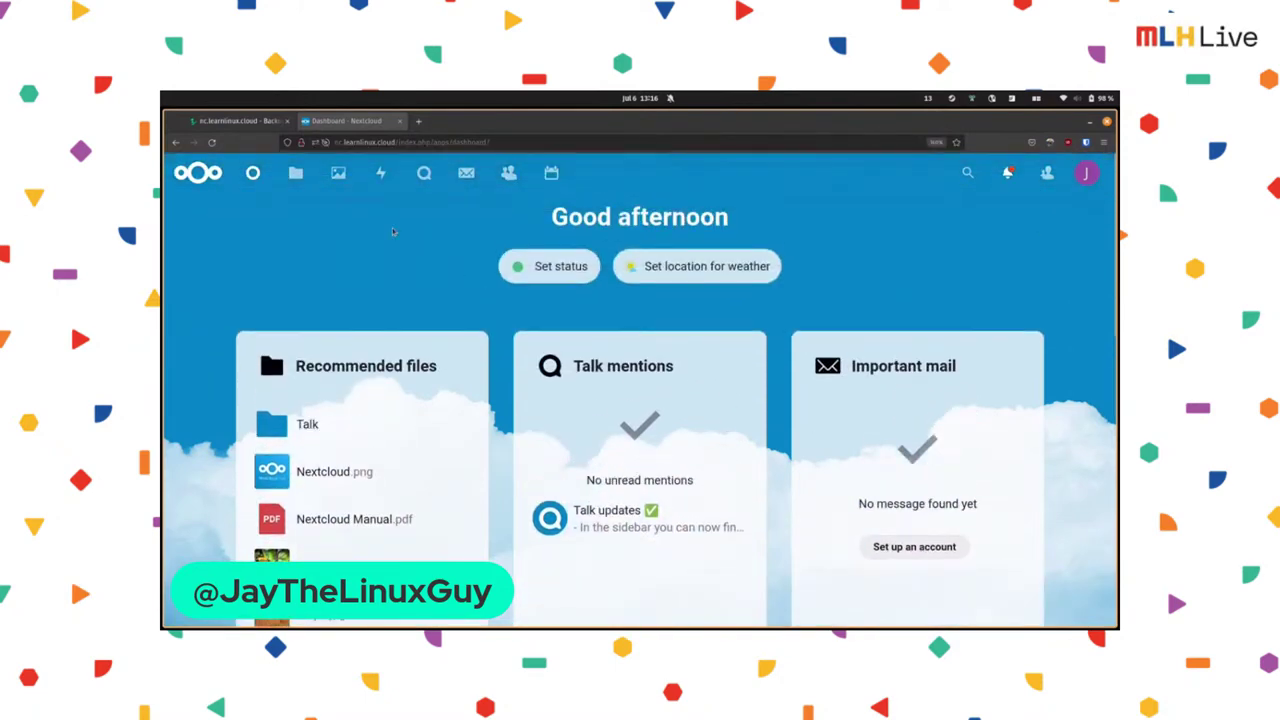
View the contents of the Files app and the picture collection in the Photos app
{"action": "left_click", "coordinate": [295, 173]}
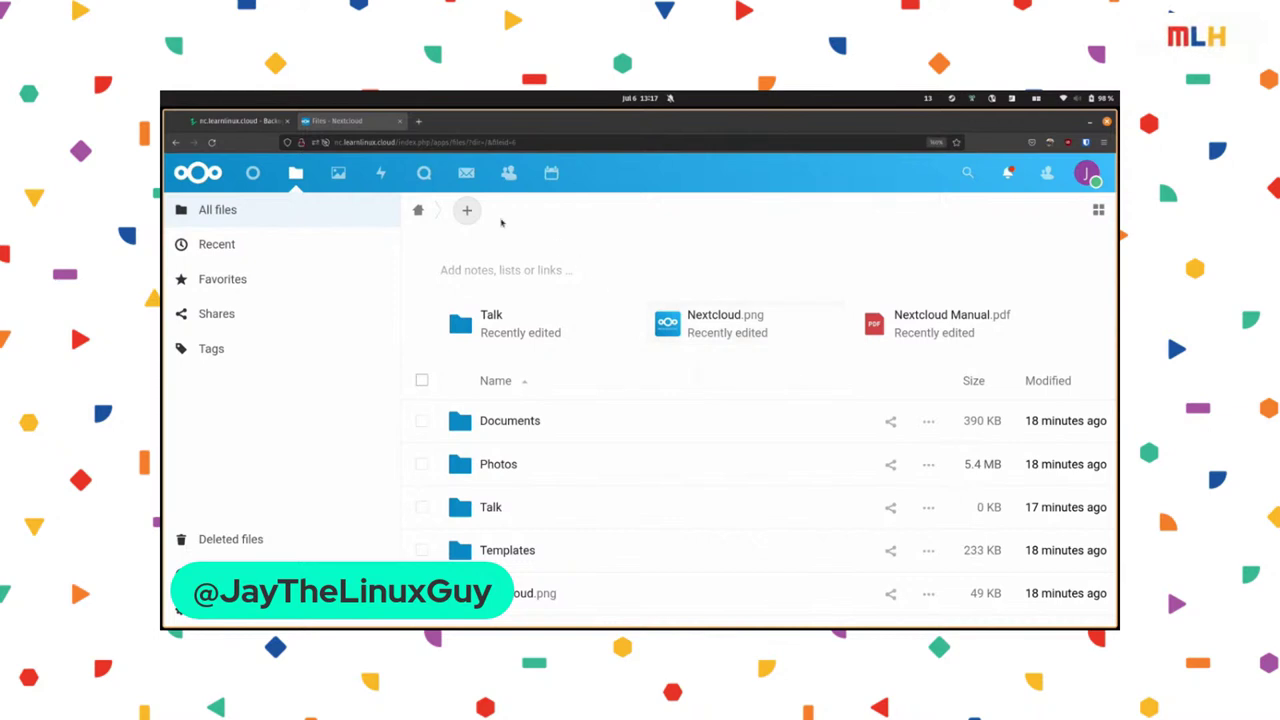
{"action": "left_click", "coordinate": [330, 178]}
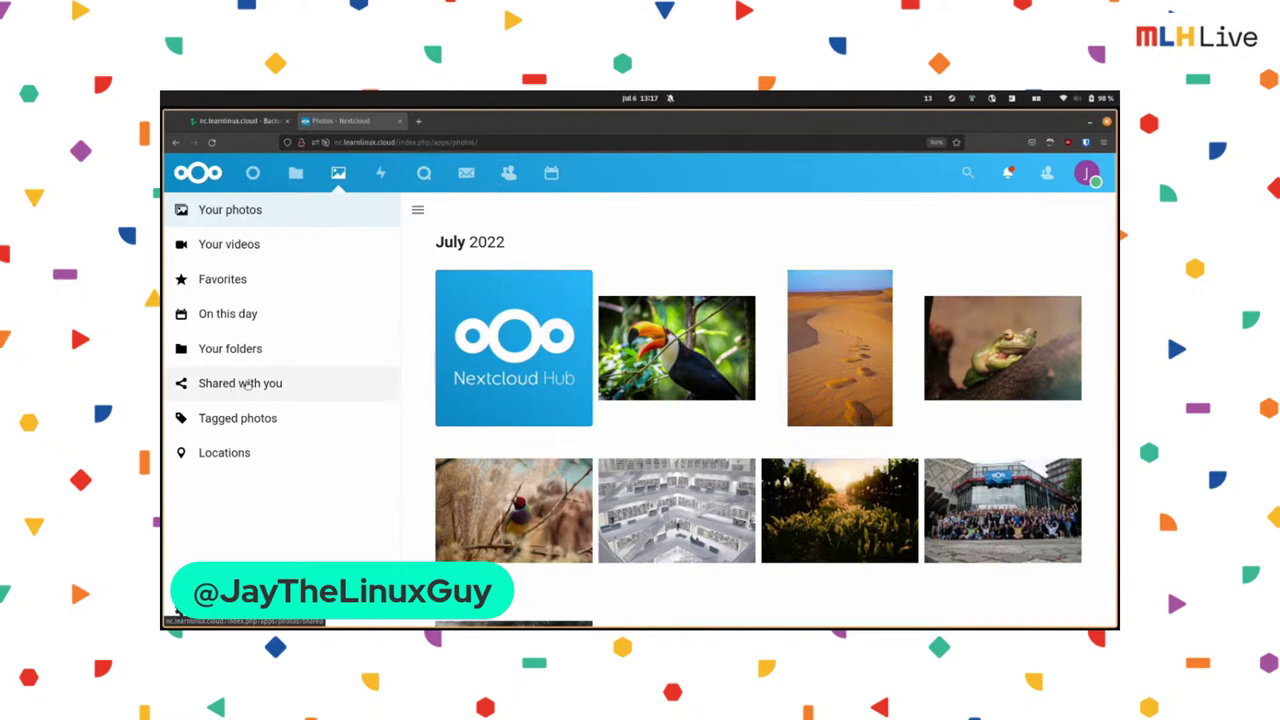
Open the app management page and browse the installed apps and the list of app categories
{"action": "left_click", "coordinate": [1096, 182]}
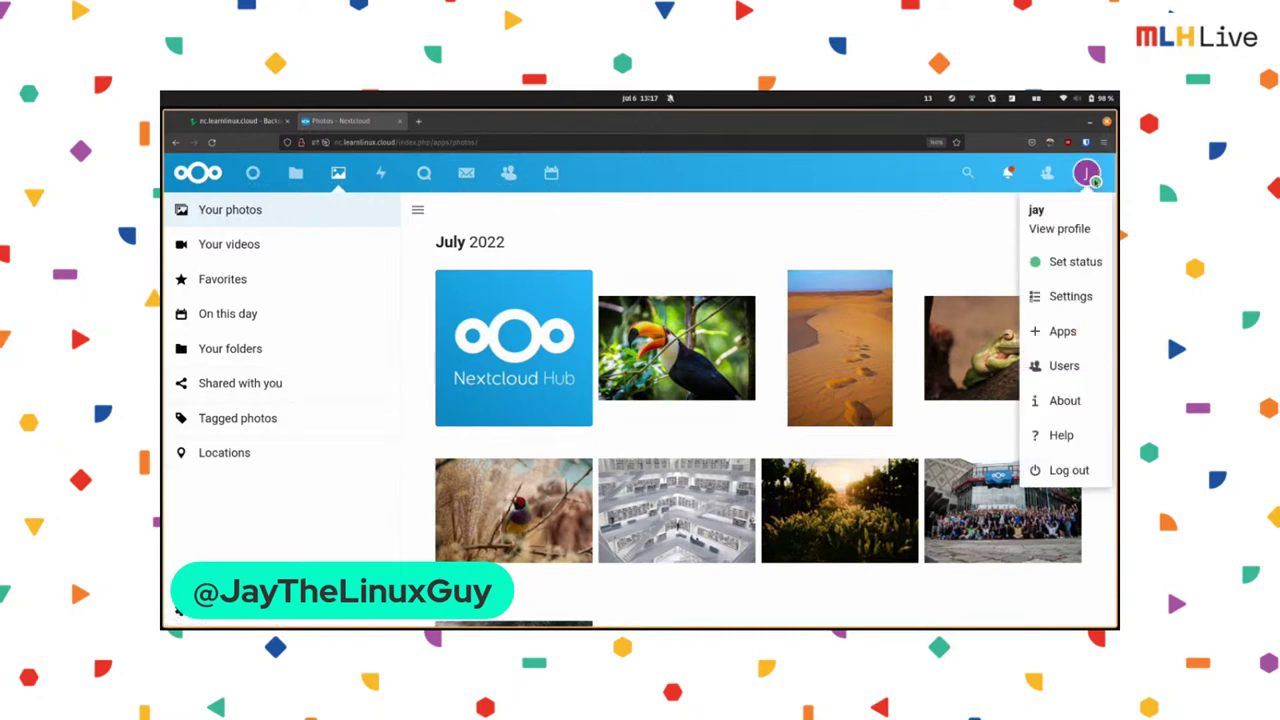
{"action": "left_click", "coordinate": [1070, 331]}
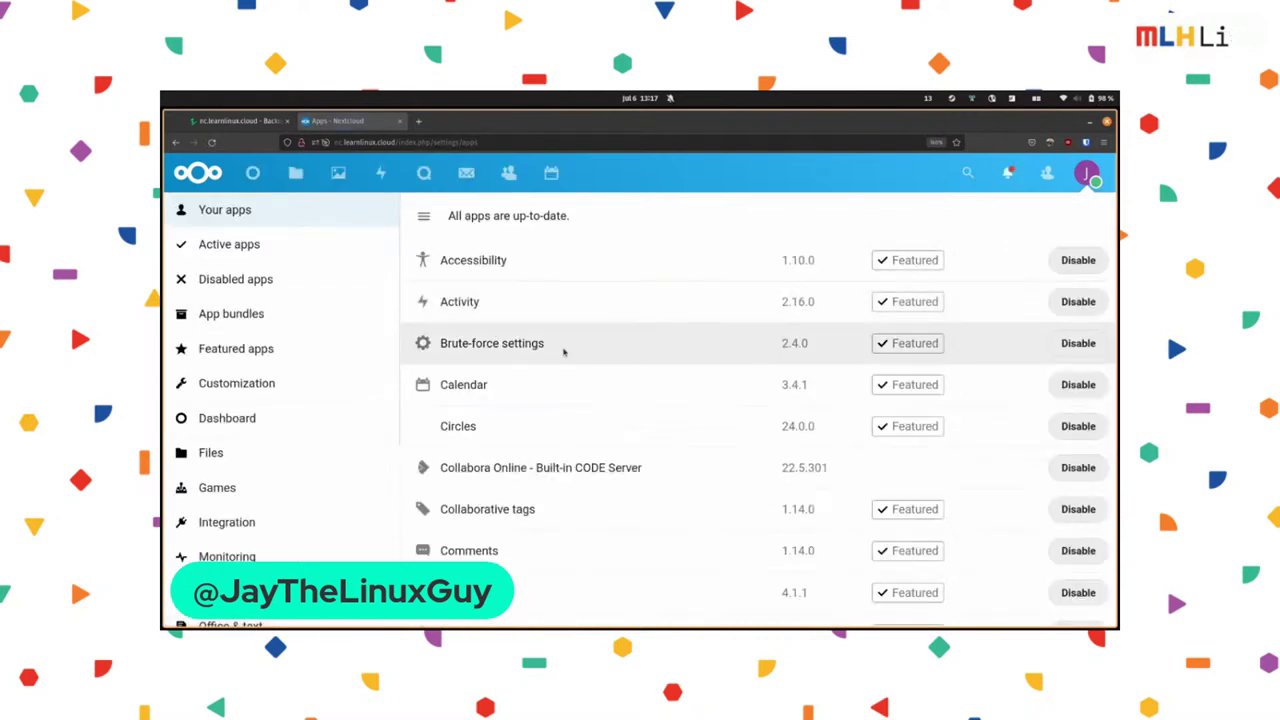
{"action": "scroll", "coordinate": [564, 350], "scroll_direction": "down", "scroll_amount": 4}
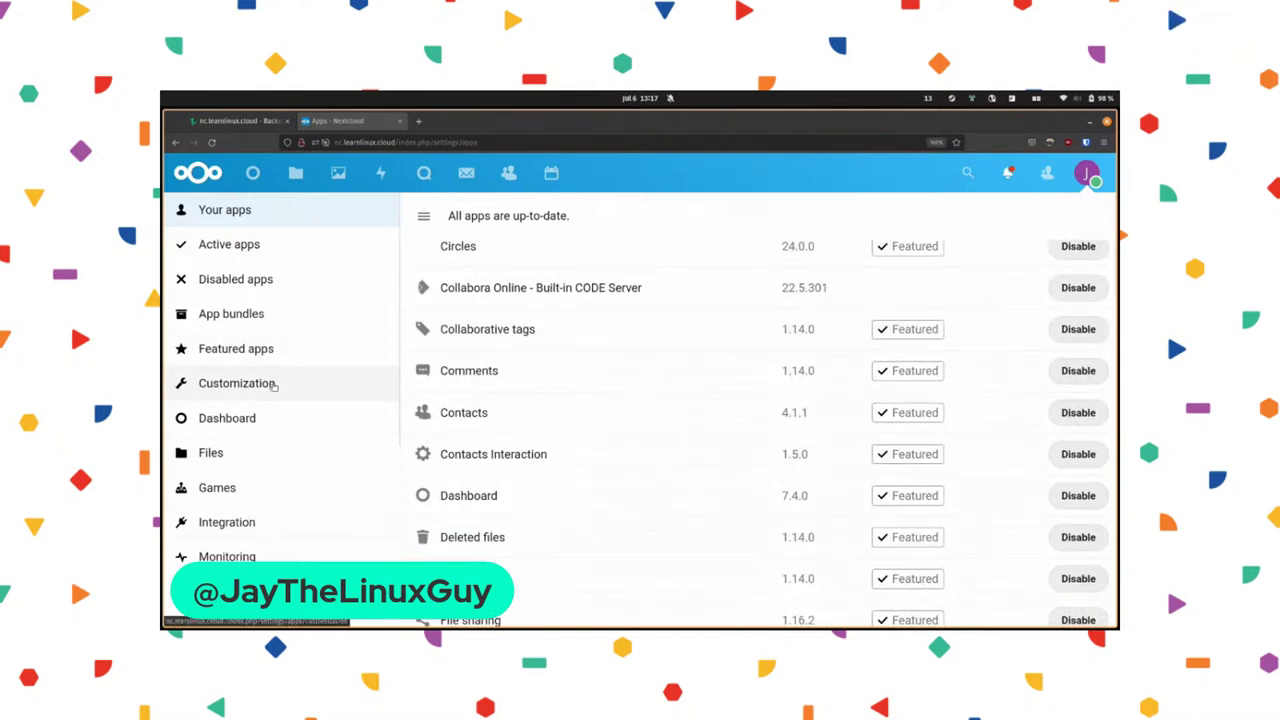
{"action": "scroll", "coordinate": [273, 390], "scroll_direction": "down", "scroll_amount": 5}
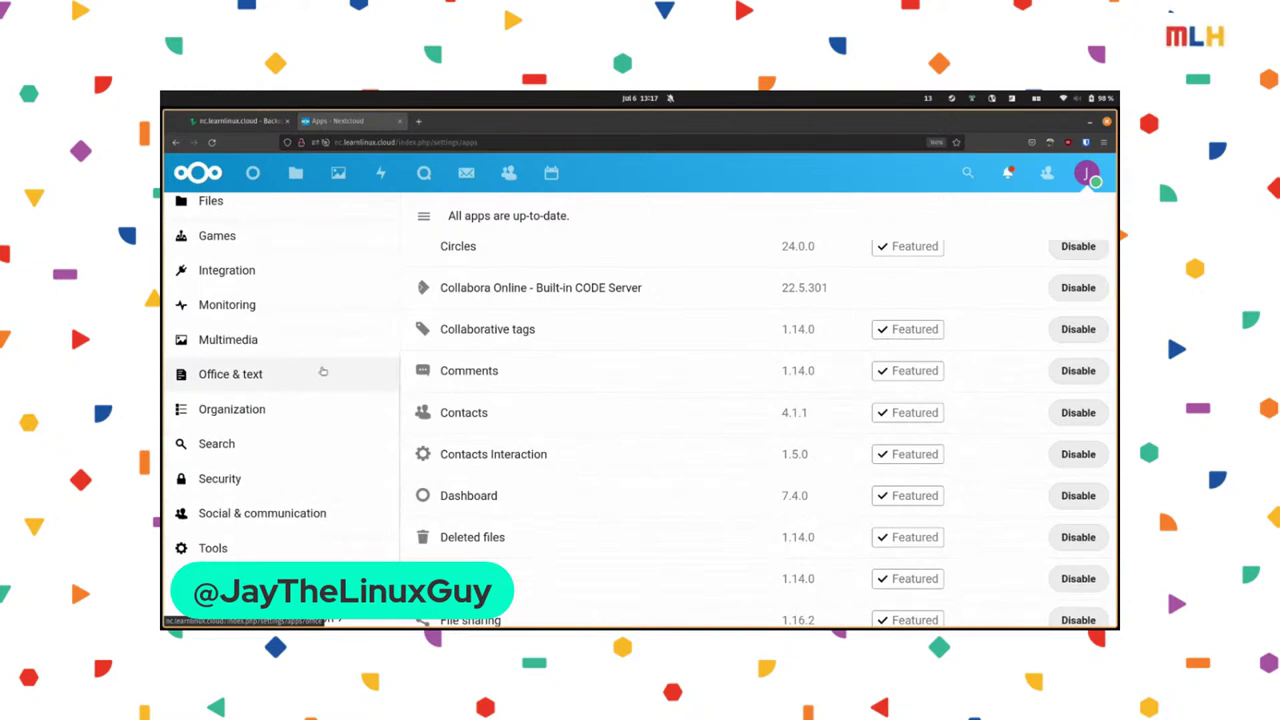
{"action": "scroll", "coordinate": [292, 390], "scroll_direction": "down", "scroll_amount": 1}
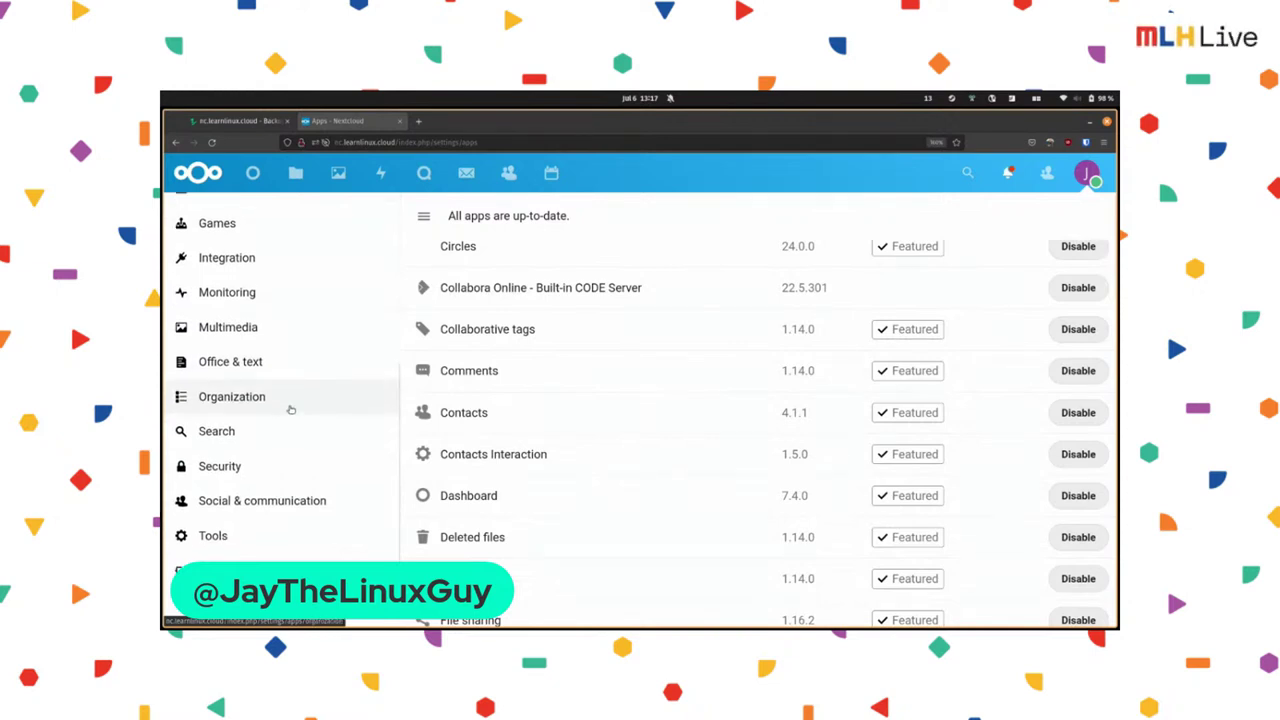
{"action": "scroll", "coordinate": [290, 409], "scroll_direction": "up", "scroll_amount": 2}
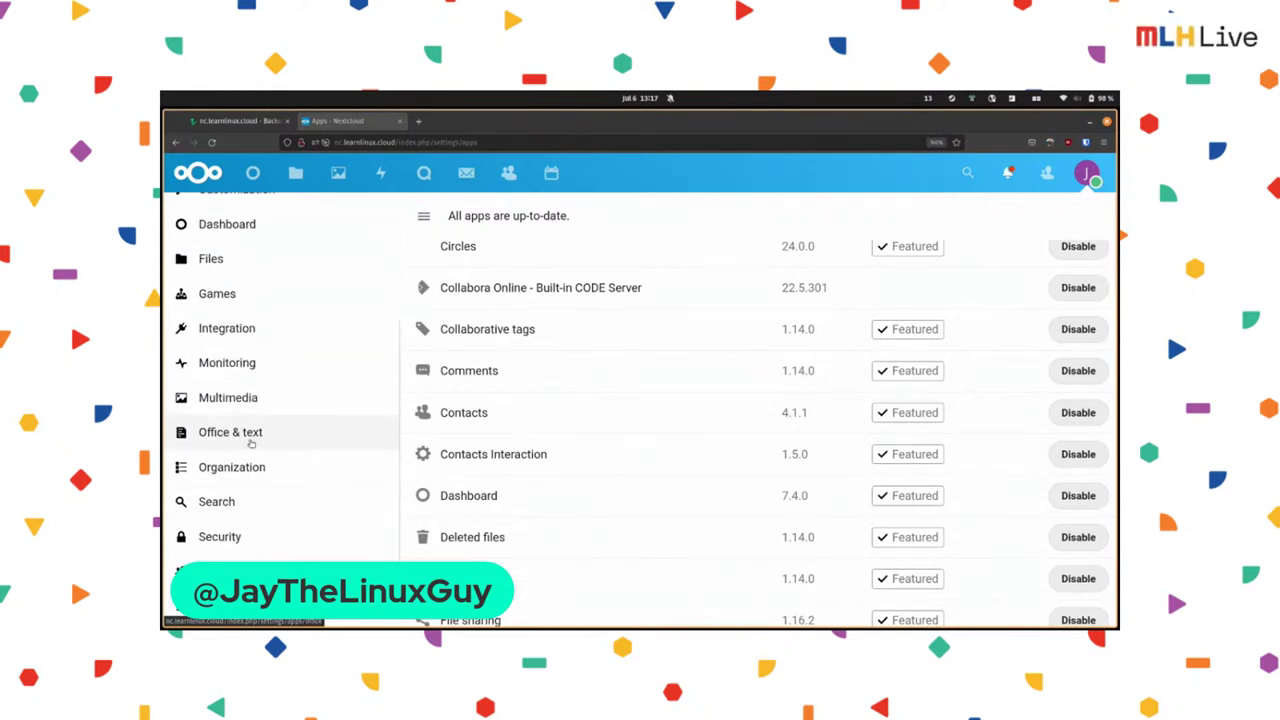
Review the available apps in the Office & text and Integration categories
{"action": "left_click", "coordinate": [251, 440]}
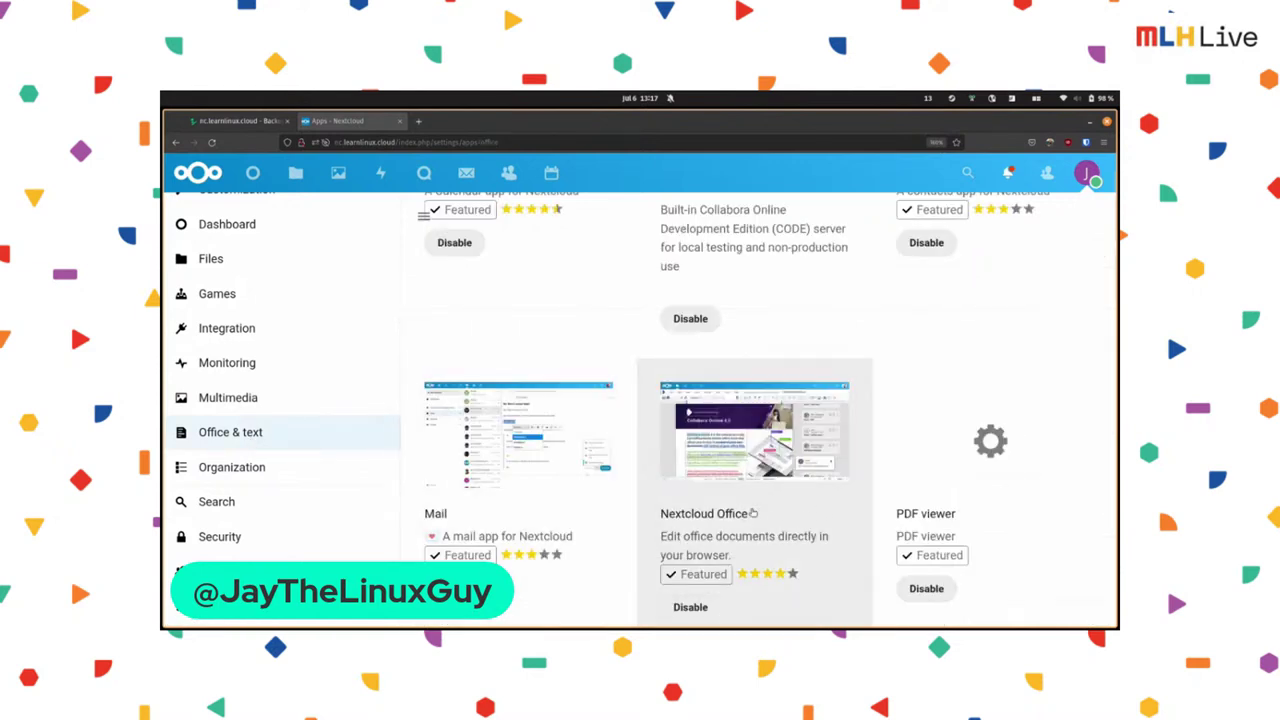
{"action": "scroll", "coordinate": [772, 543], "scroll_direction": "up", "scroll_amount": 2}
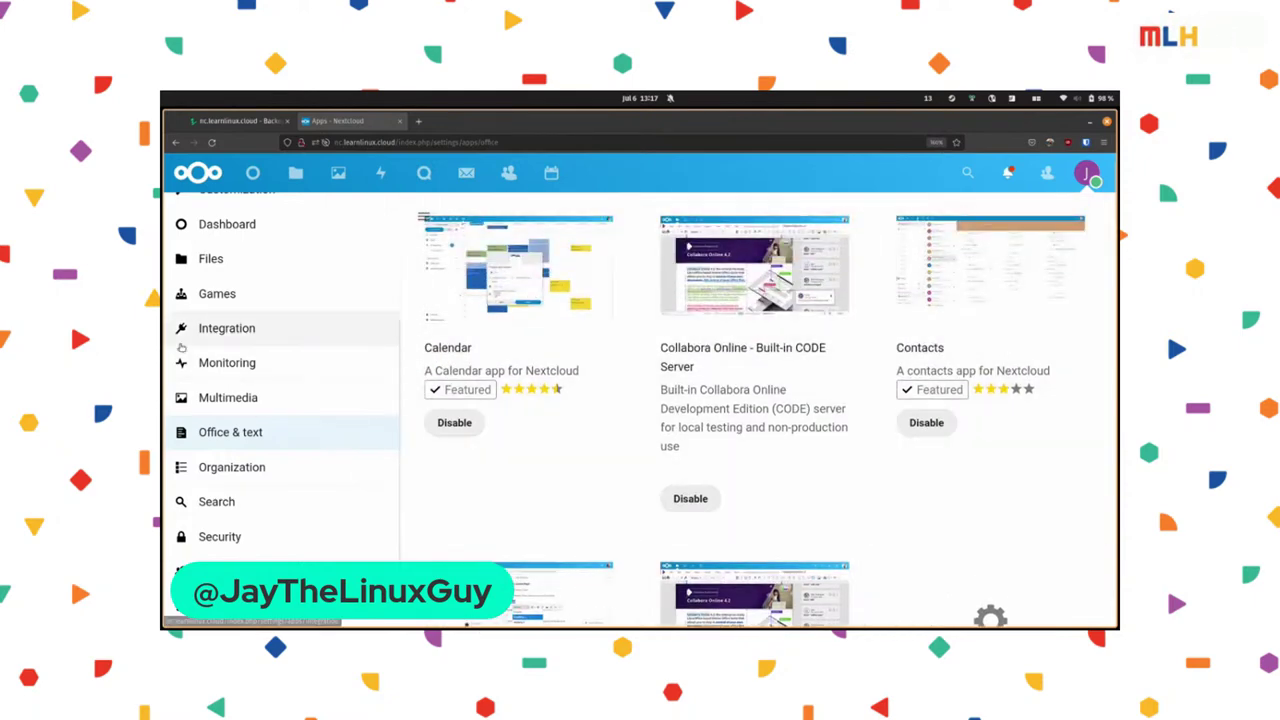
{"action": "left_click", "coordinate": [230, 336]}
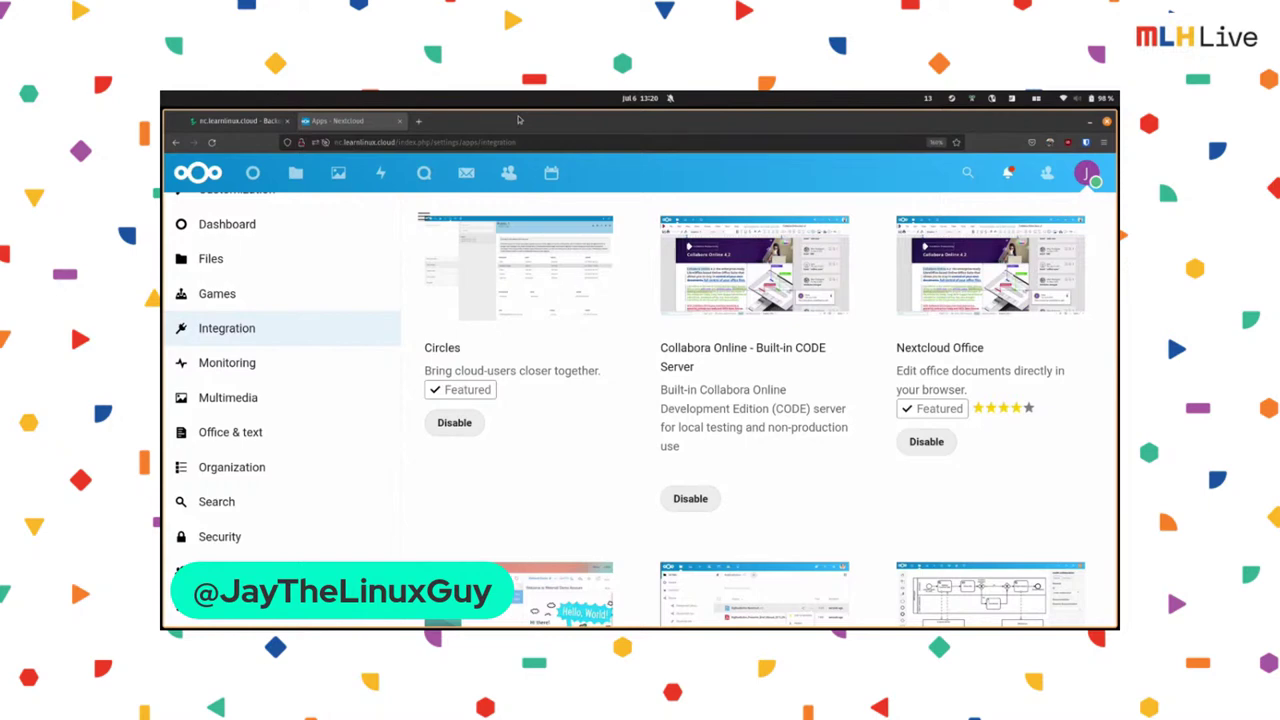
Inspect the Nextcloud site's address and its connection security indicator
{"action": "left_click", "coordinate": [338, 143]}
{"action": "left_click", "coordinate": [336, 145]}
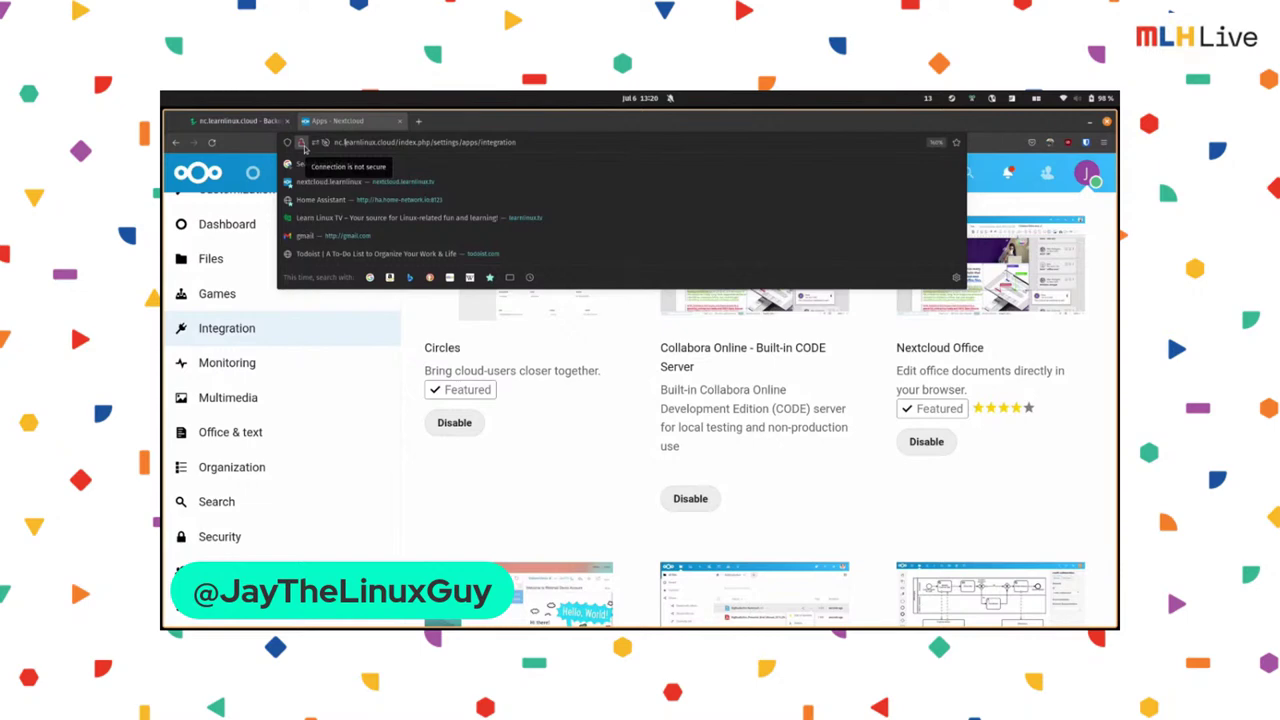
{"action": "left_click", "coordinate": [776, 125]}
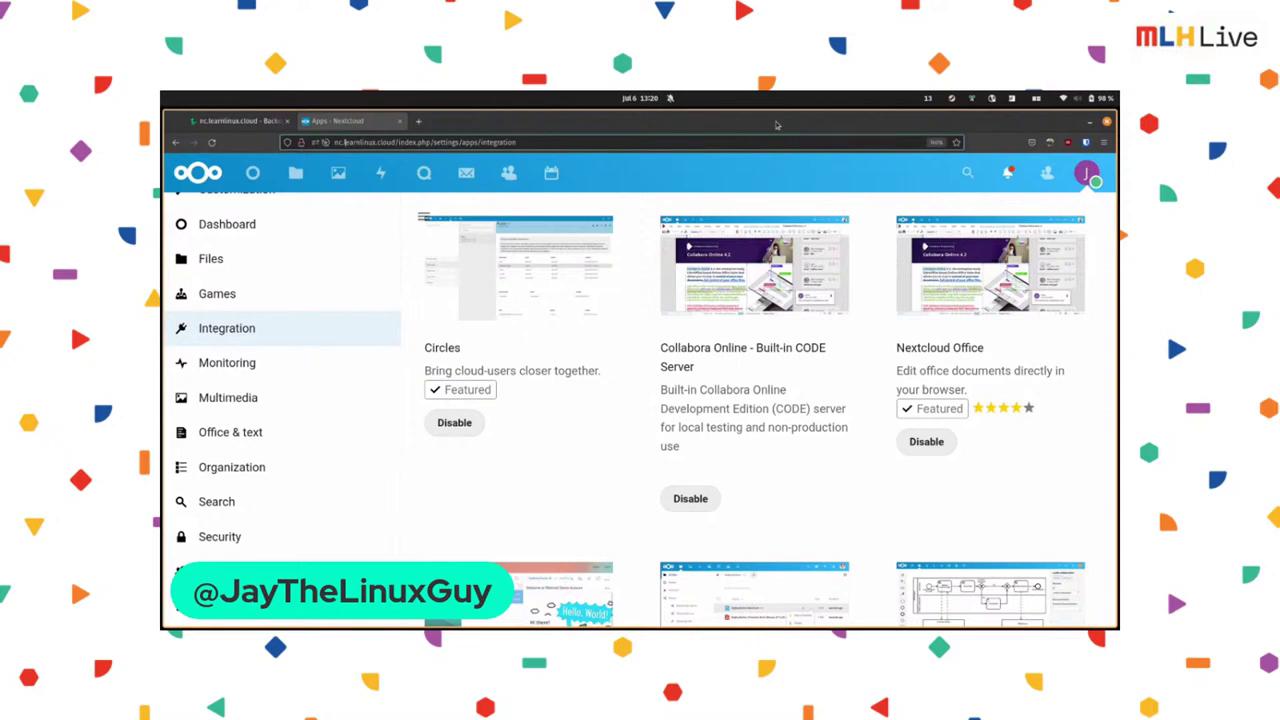
Switch to the terminal connected to the nc server, log out of the root session and clear the screen
{"action": "key", "text": "ctrl+alt+Down"}
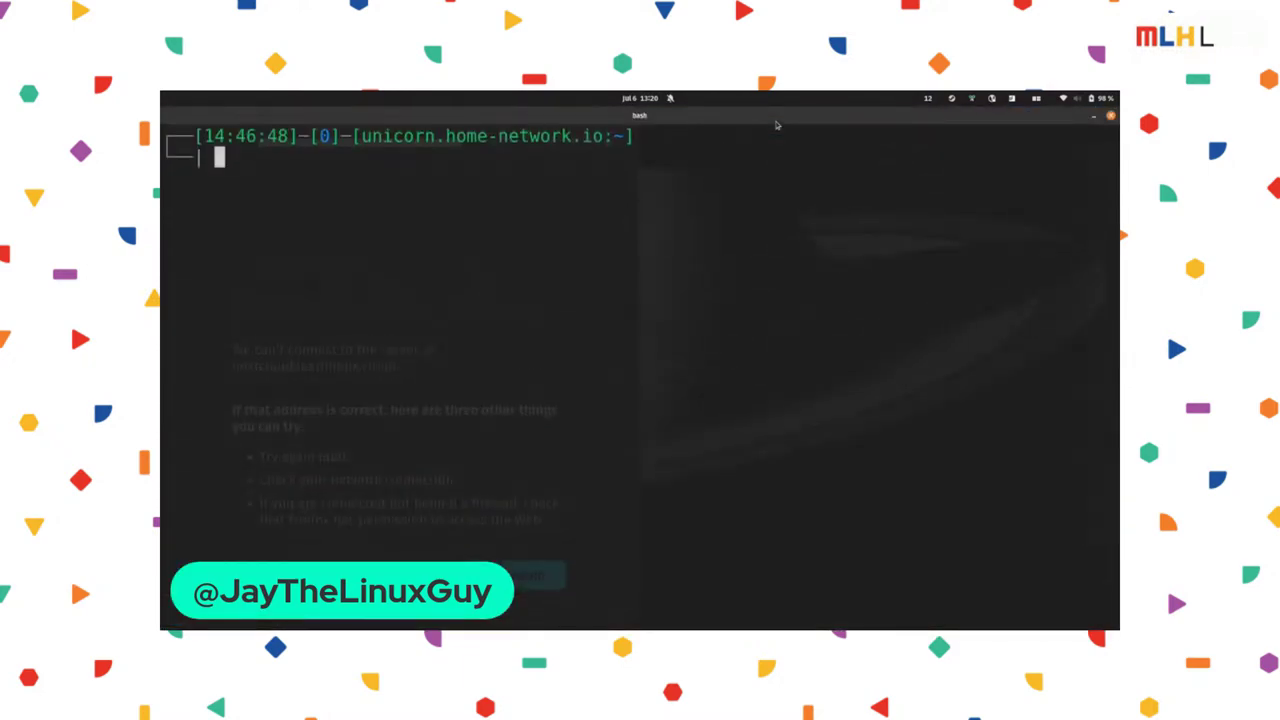
{"action": "key", "text": "ctrl+alt+Up"}
{"action": "key", "text": "ctrl+alt+Down"}
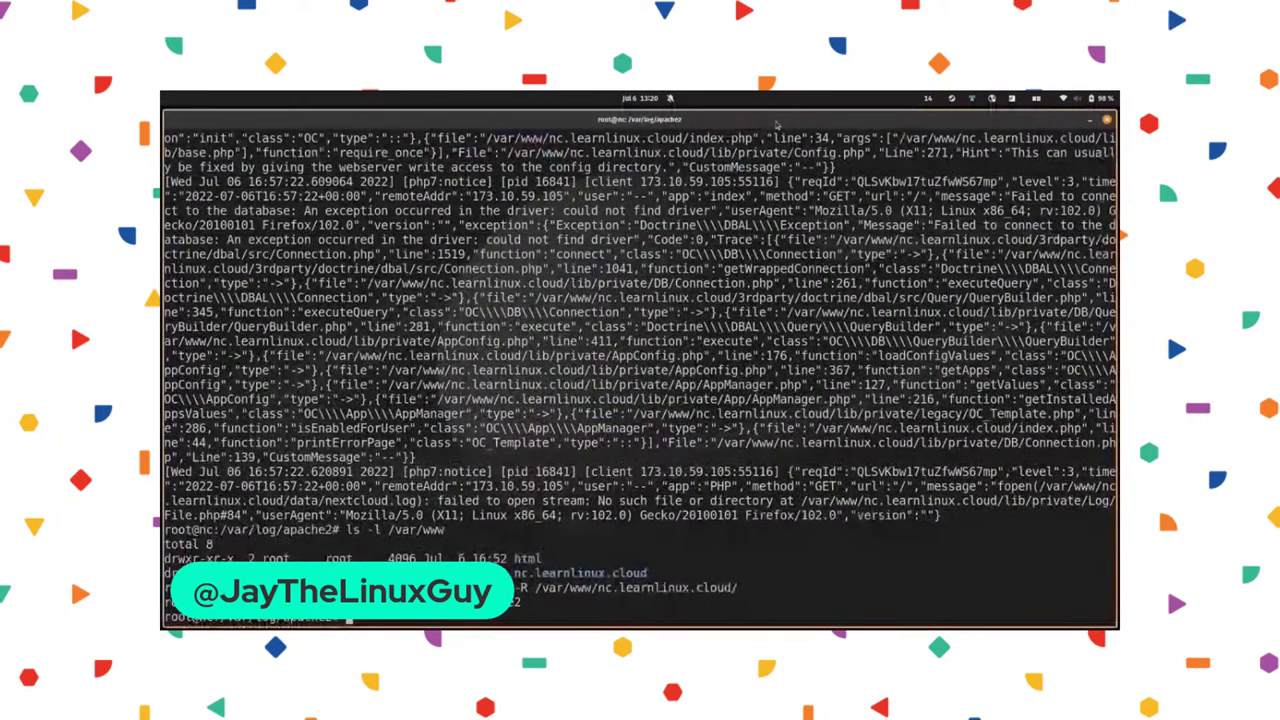
{"action": "key", "text": "ctrl+l"}
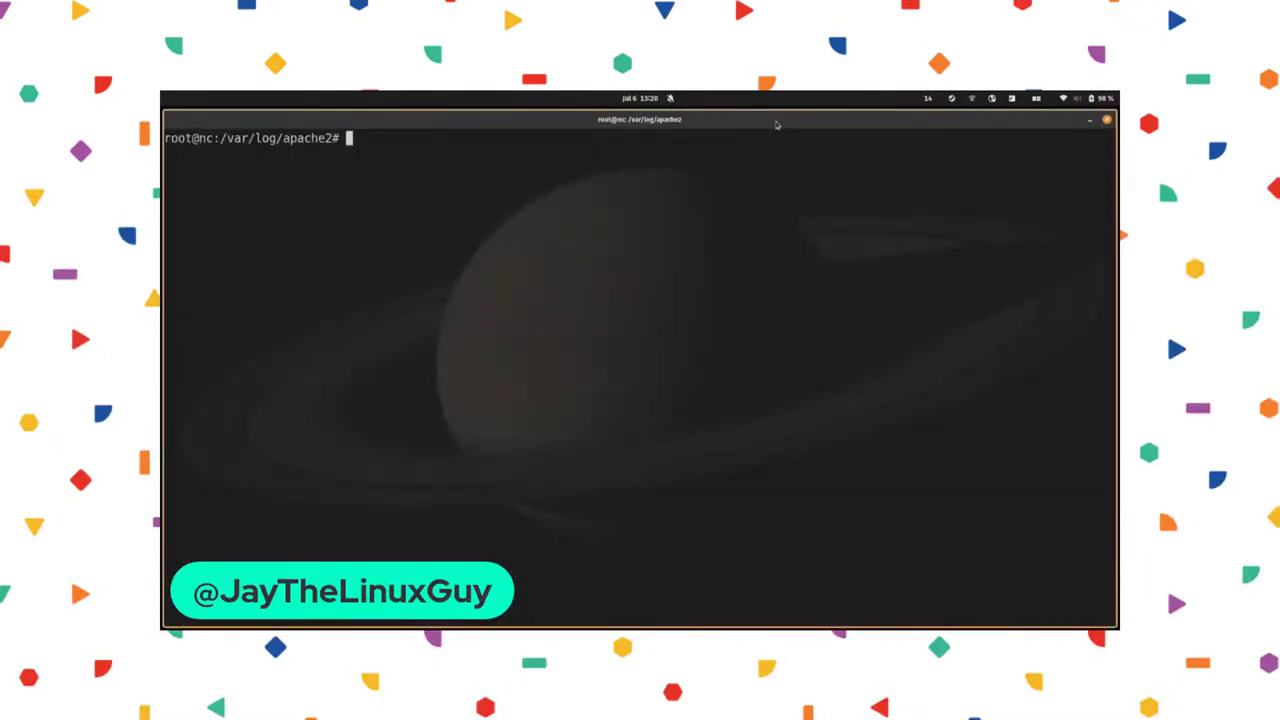
{"action": "key", "text": "ctrl+d"}
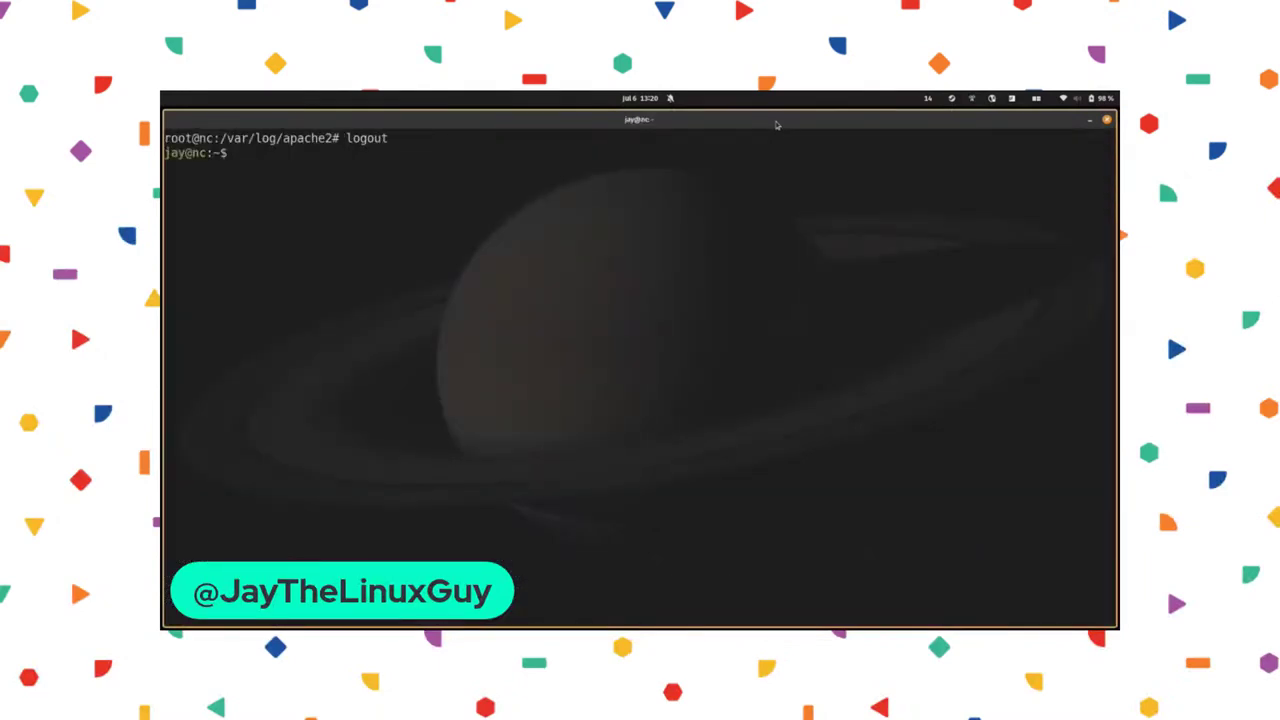
{"action": "key", "text": "ctrl+l"}
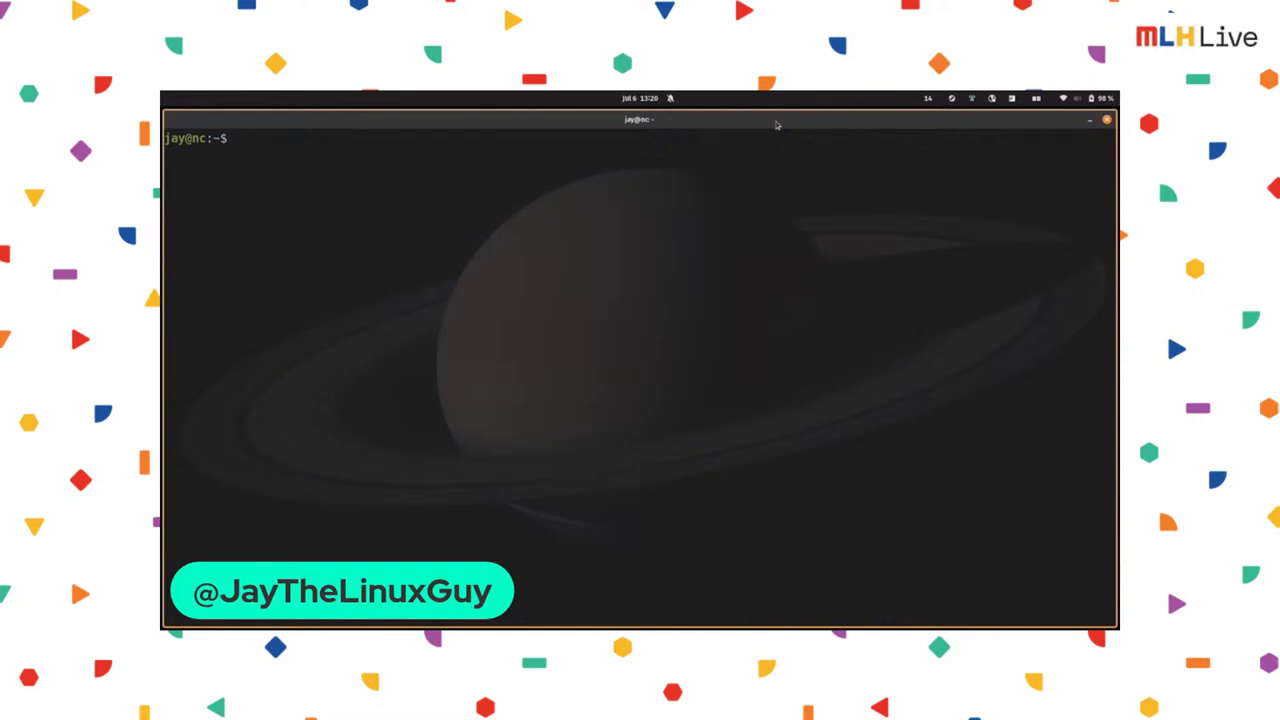
Enlarge the terminal text by six zoom levels
{"action": "key", "text": "ctrl+plus"}
{"action": "key", "text": "ctrl+plus"}
{"action": "key", "text": "ctrl+plus"}
{"action": "key", "text": "ctrl+plus"}
{"action": "key", "text": "ctrl+plus"}
{"action": "key", "text": "ctrl+plus"}
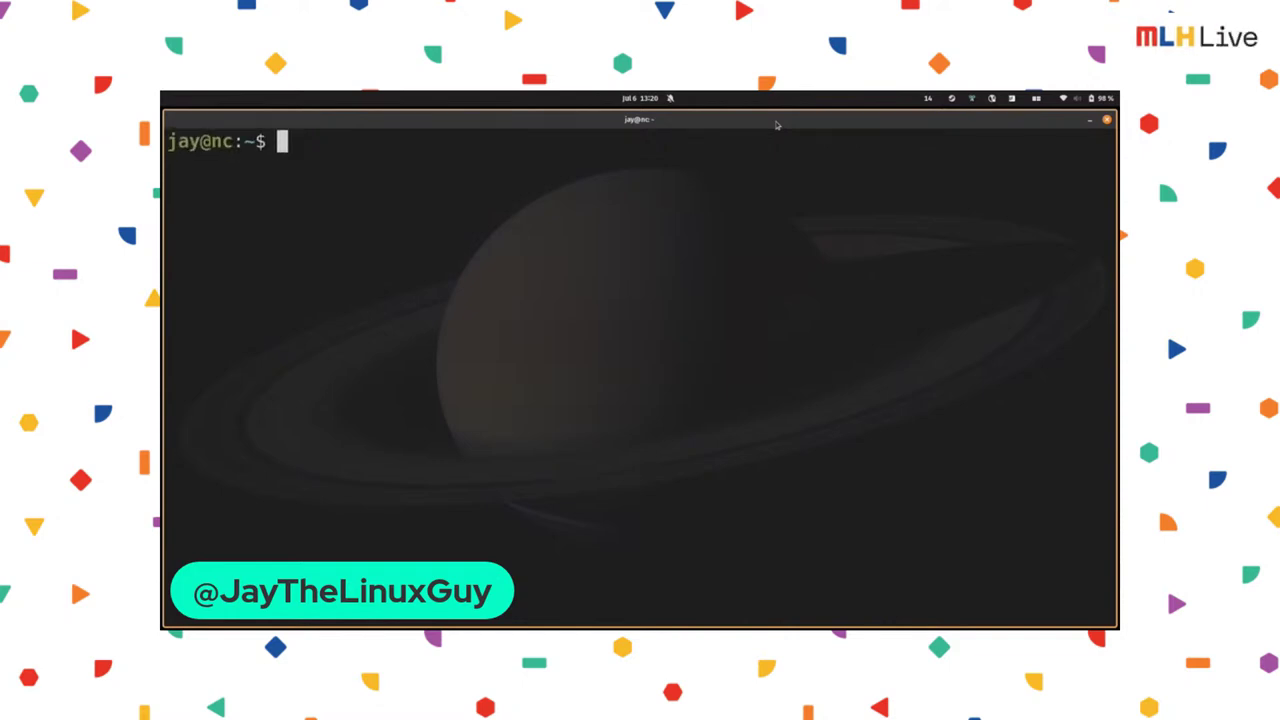
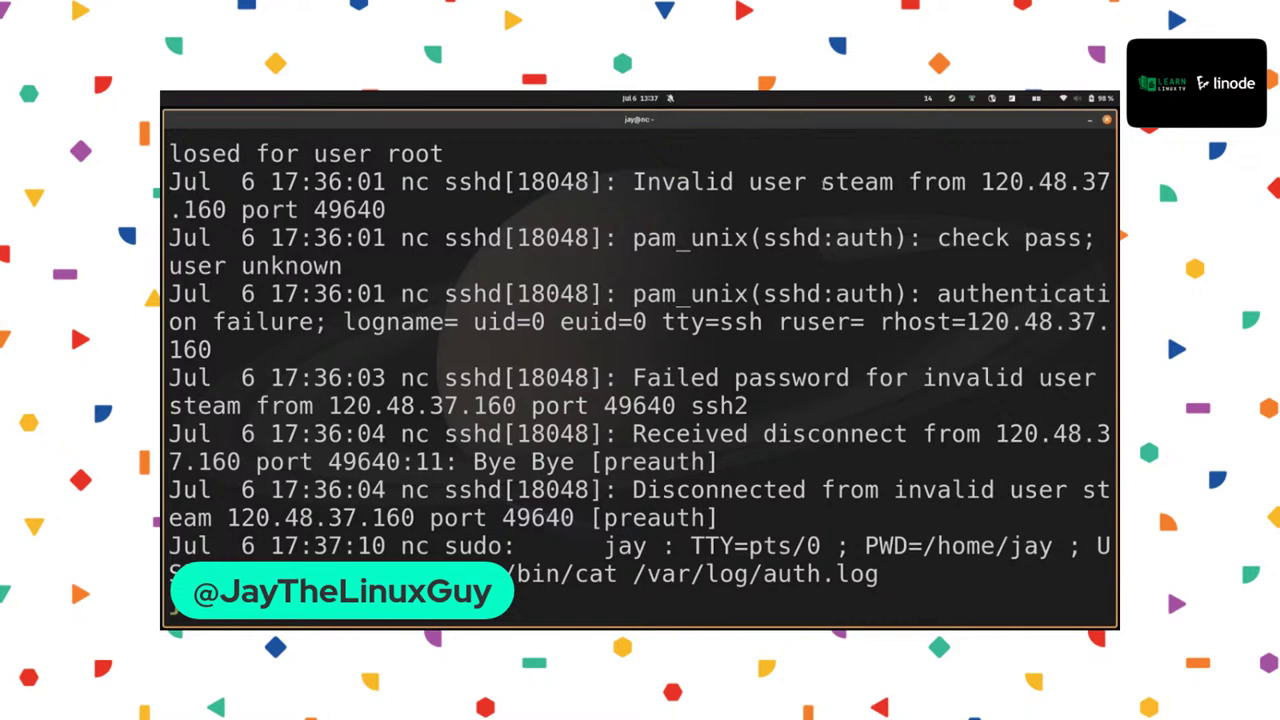
Examine the sshd entries of /var/log/auth.log for invalid user names, failed passwords and the ports involved
{"action": "left_click_drag", "start_coordinate": [820, 183], "coordinate": [893, 183]}
{"action": "left_click", "coordinate": [893, 182]}
{"action": "scroll", "coordinate": [855, 283], "scroll_direction": "up", "scroll_amount": 3}
{"action": "scroll", "coordinate": [855, 275], "scroll_direction": "up", "scroll_amount": 5}
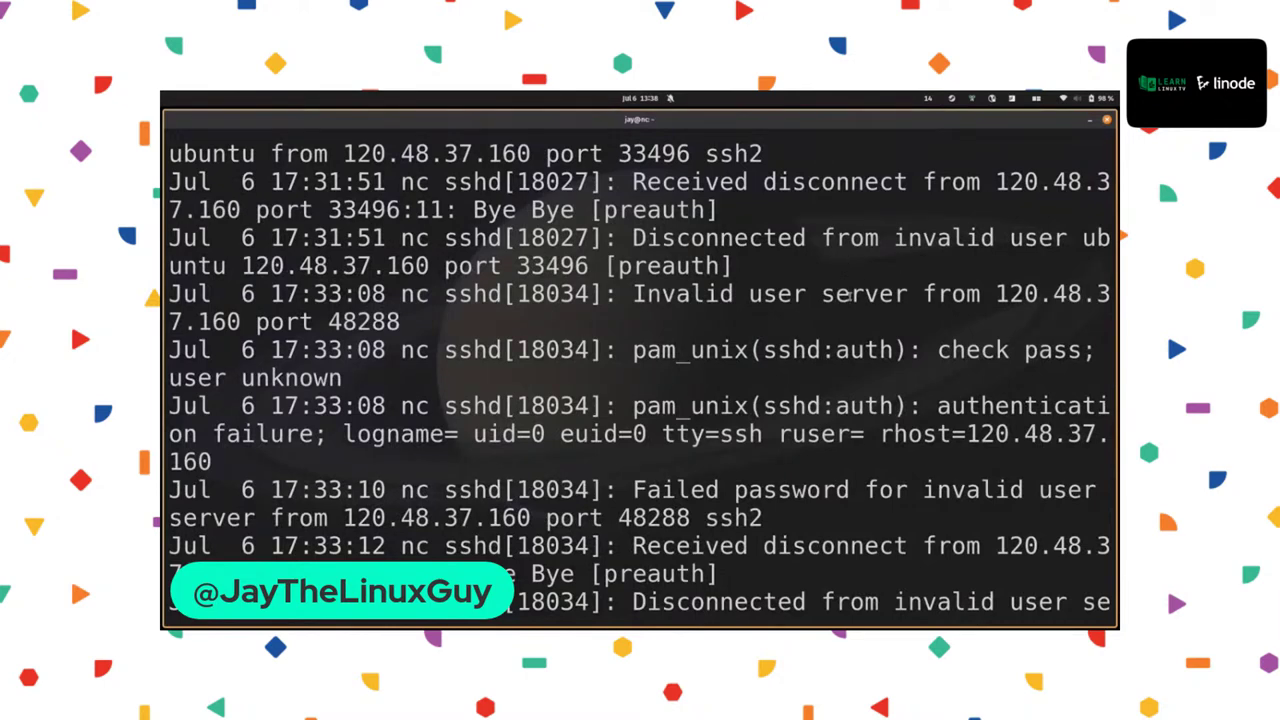
{"action": "left_click_drag", "start_coordinate": [822, 293], "coordinate": [905, 293]}
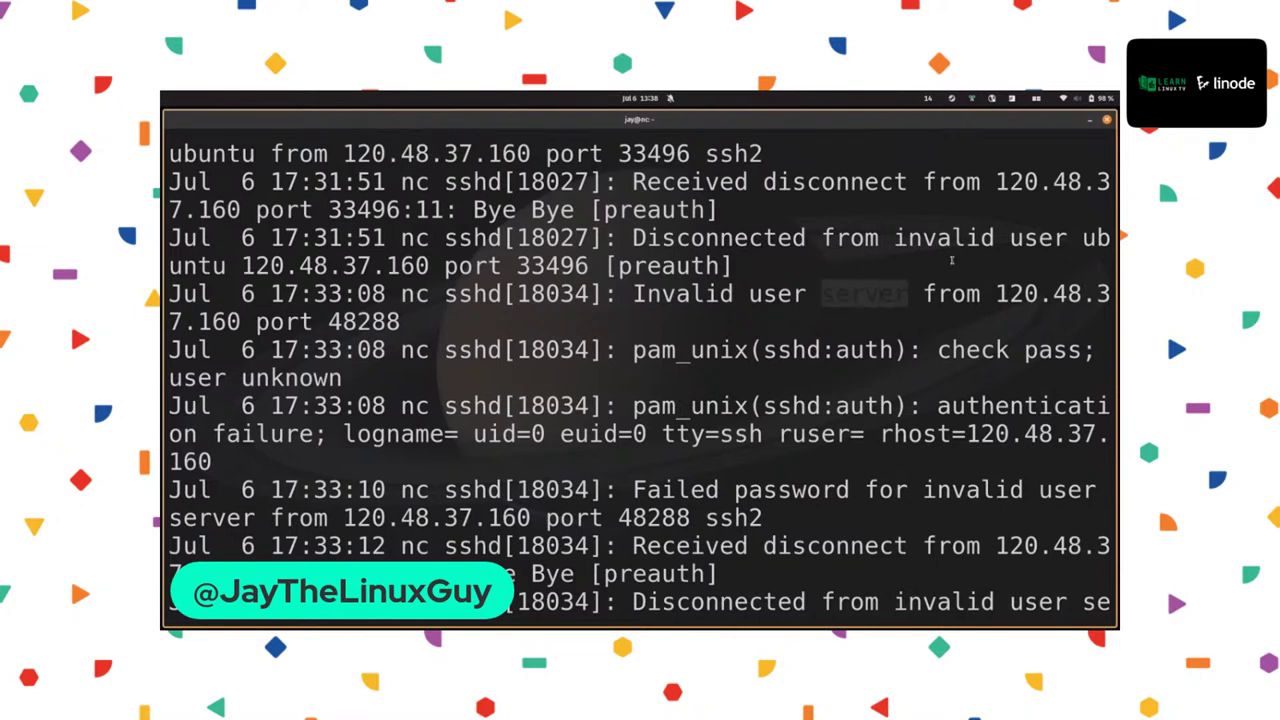
{"action": "left_click_drag", "start_coordinate": [1008, 240], "coordinate": [1078, 240]}
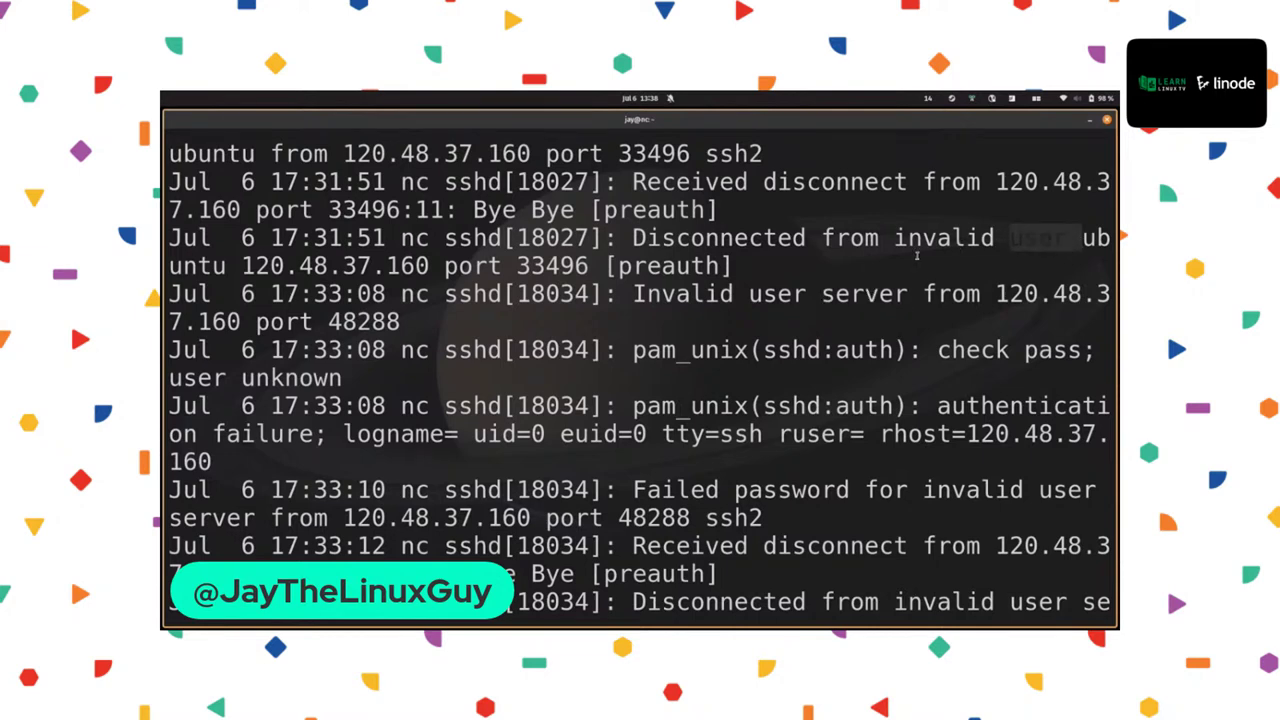
{"action": "scroll", "coordinate": [916, 255], "scroll_direction": "down", "scroll_amount": 2}
{"action": "scroll", "coordinate": [916, 255], "scroll_direction": "down", "scroll_amount": 2}
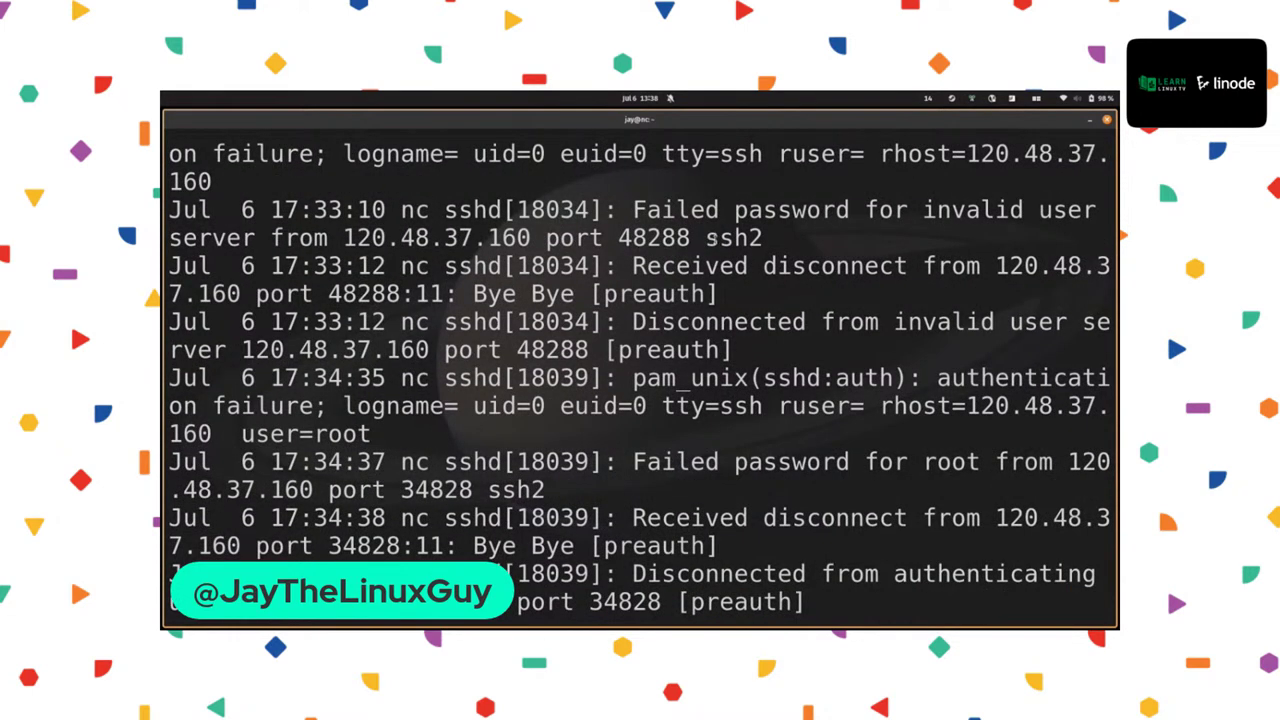
{"action": "left_click_drag", "start_coordinate": [705, 240], "coordinate": [734, 240]}
{"action": "left_click", "coordinate": [720, 237]}
Switch to the Linode Cloud Manager and start an inbound rule on the nextcloud firewall using the SSH preset
{"action": "key", "text": "alt+Tab"}
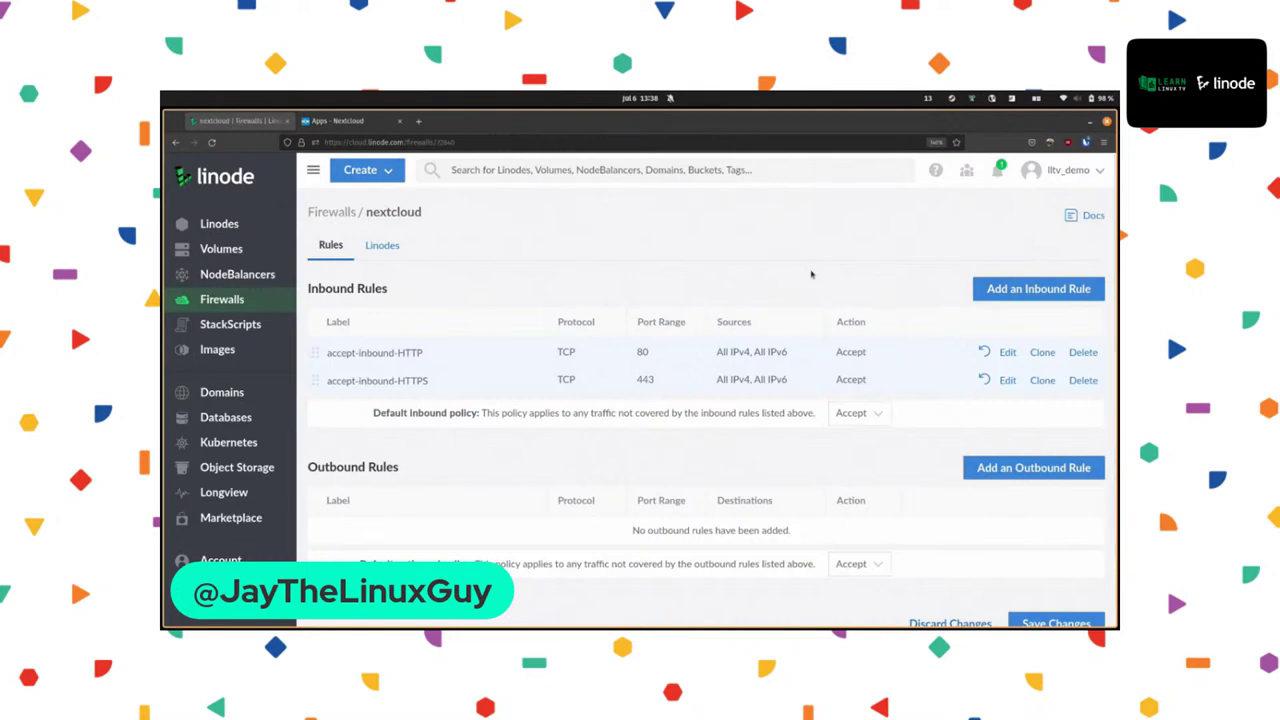
{"action": "left_click", "coordinate": [1009, 290]}
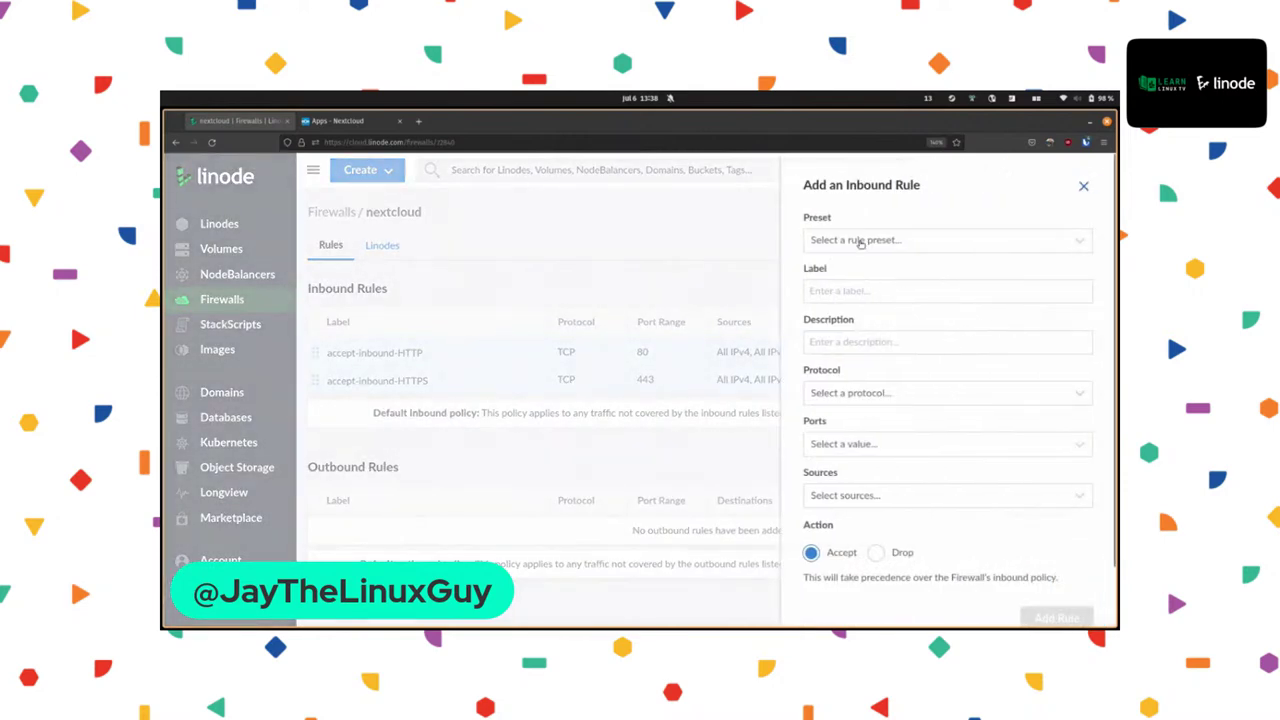
{"action": "left_click", "coordinate": [859, 242]}
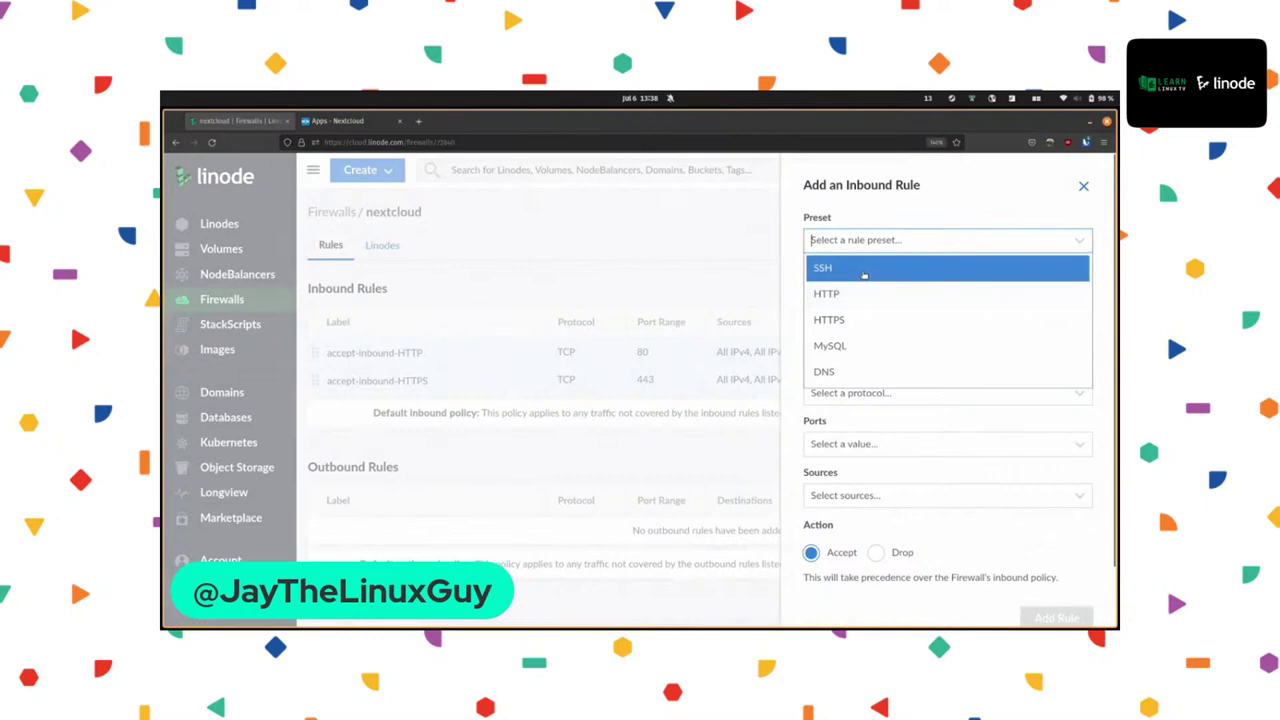
{"action": "left_click", "coordinate": [864, 270]}
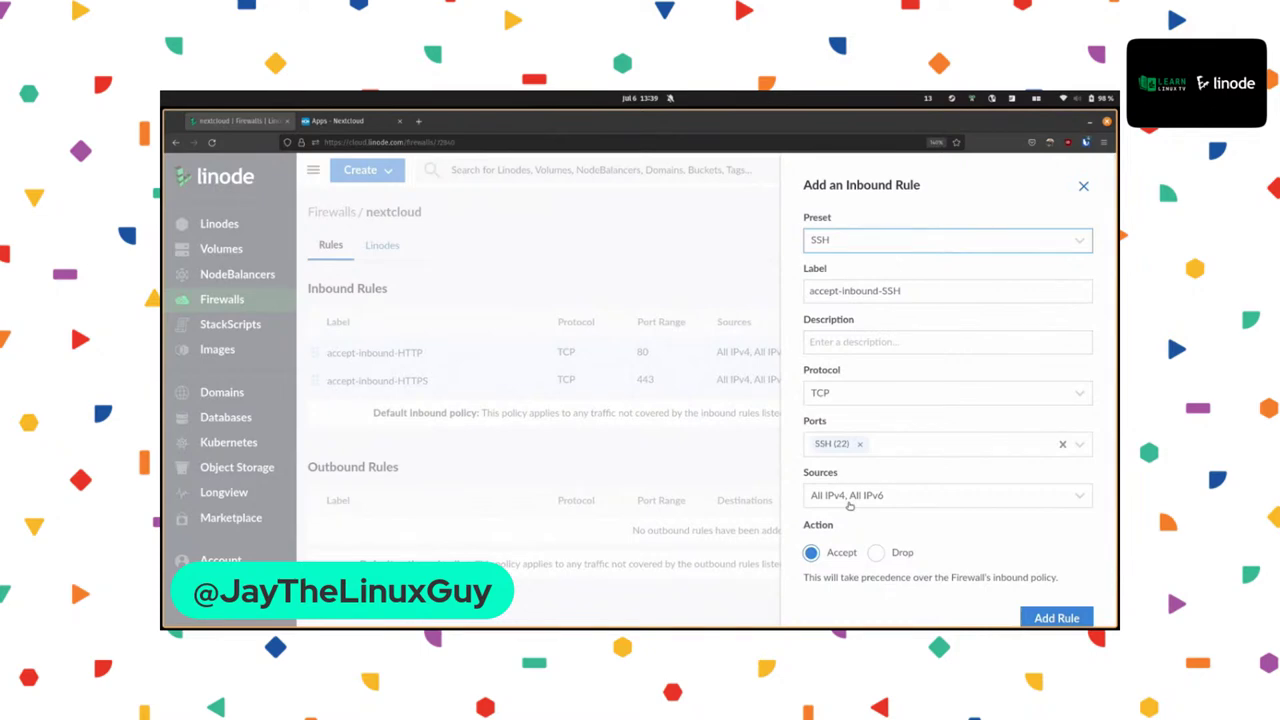
Glance at the sshd log in the terminal and set the new SSH rule's source to IP / Netmask in Linode
{"action": "key", "text": "alt+Tab"}
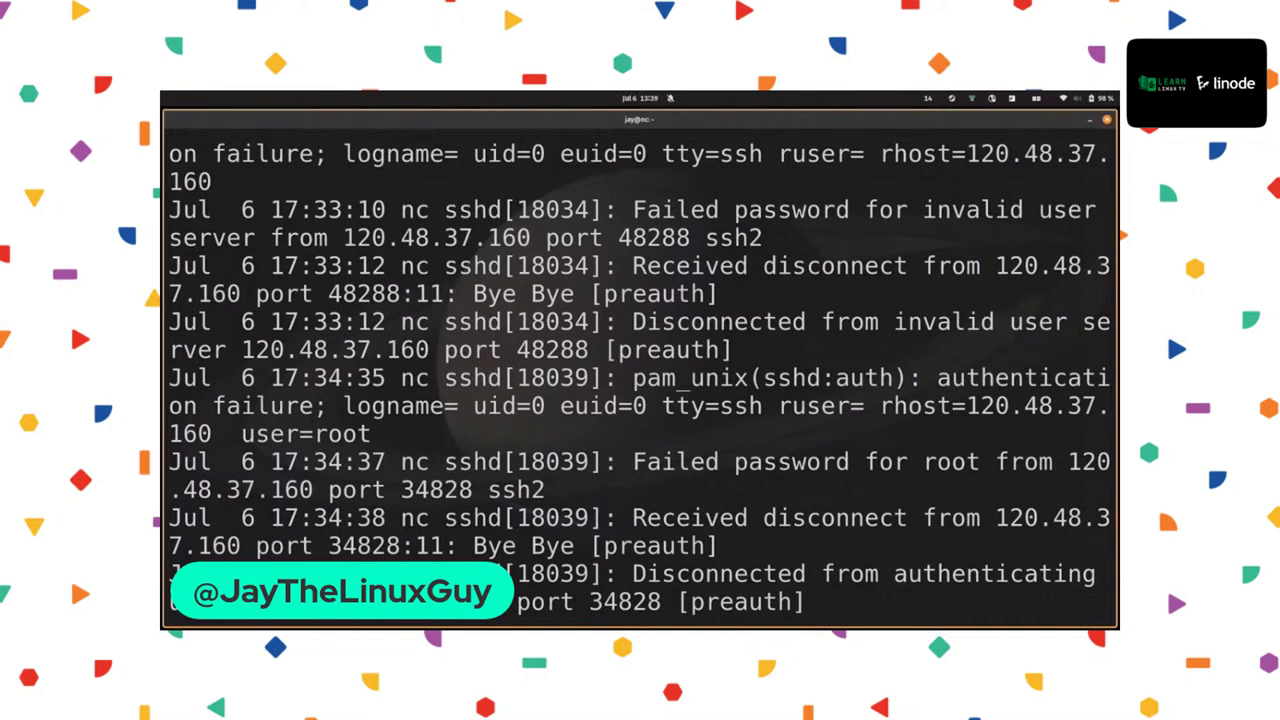
{"action": "key", "text": "alt+Tab"}
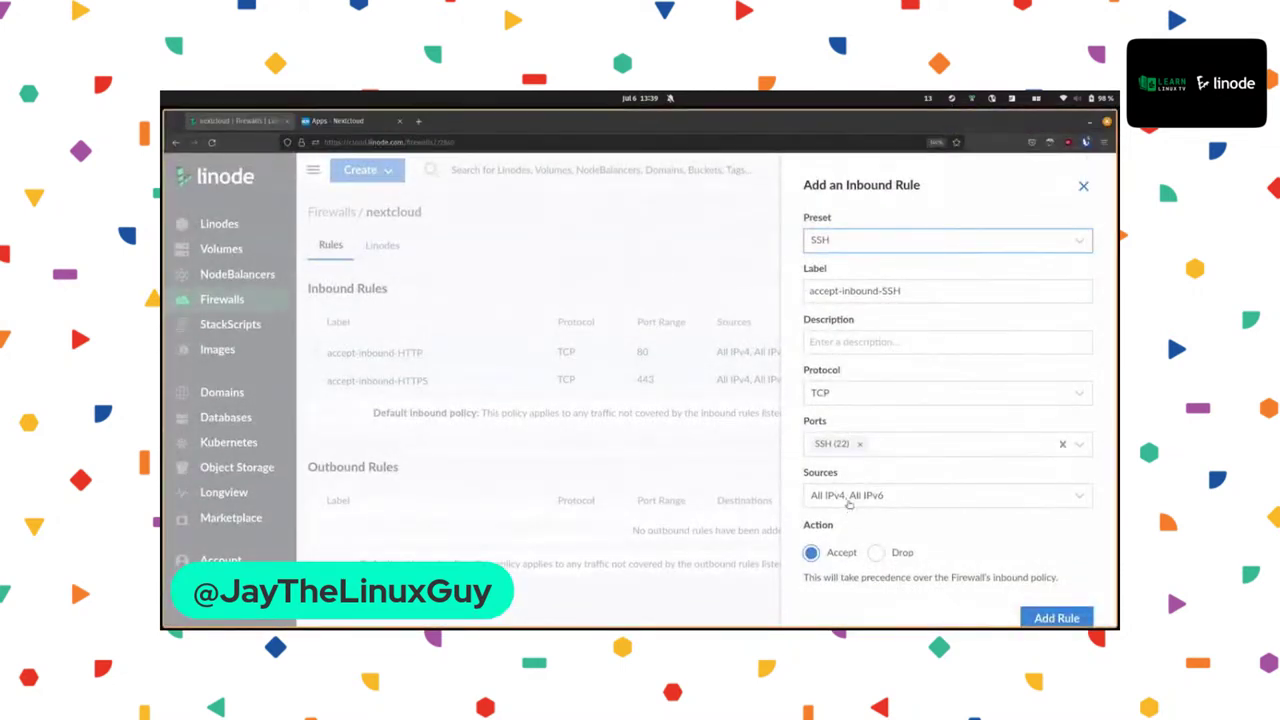
{"action": "left_click", "coordinate": [949, 500]}
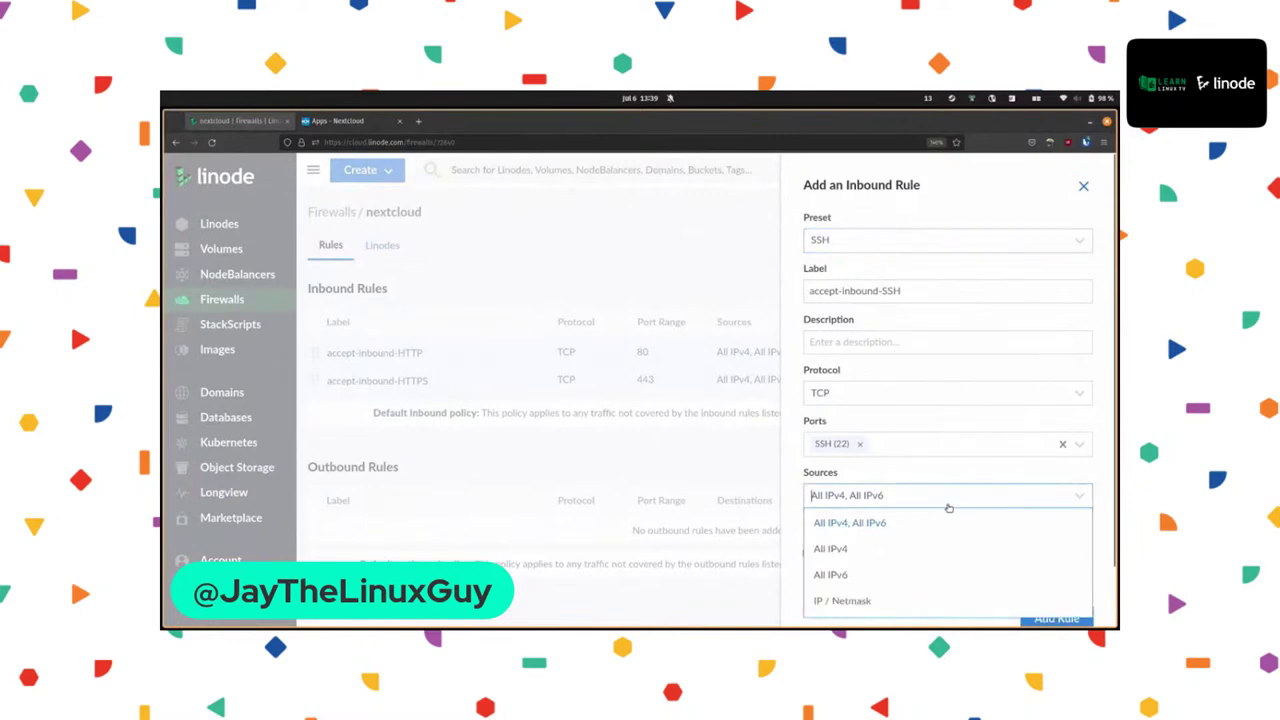
{"action": "left_click", "coordinate": [895, 600]}
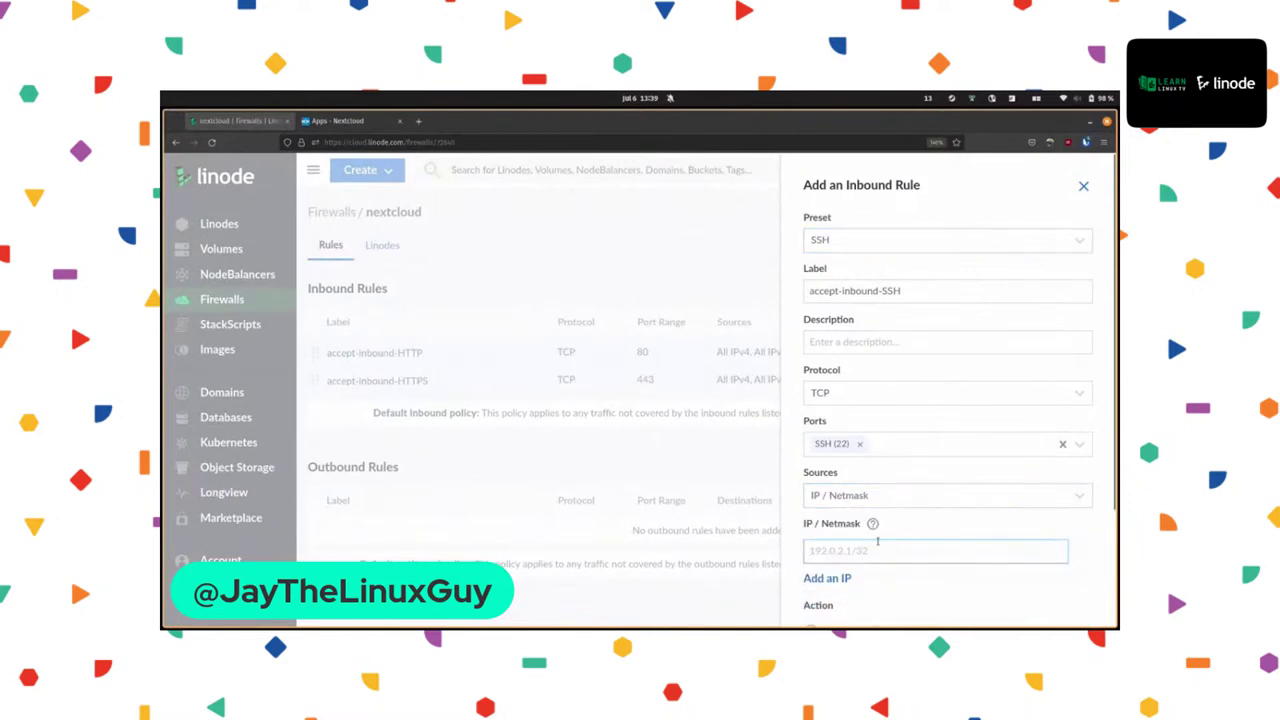
Look up the public IP address at icanhazip.com in a new browser tab and select it
{"action": "left_click", "coordinate": [418, 122]}
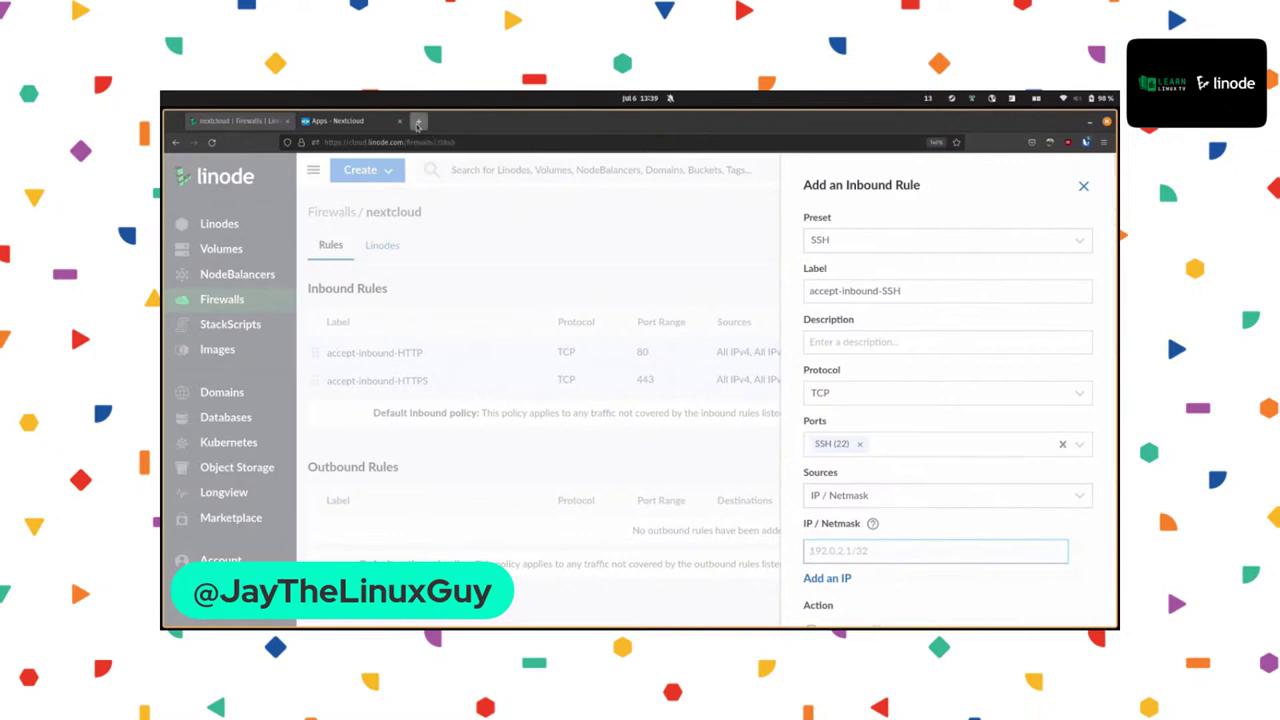
{"action": "type", "text": "ican"}
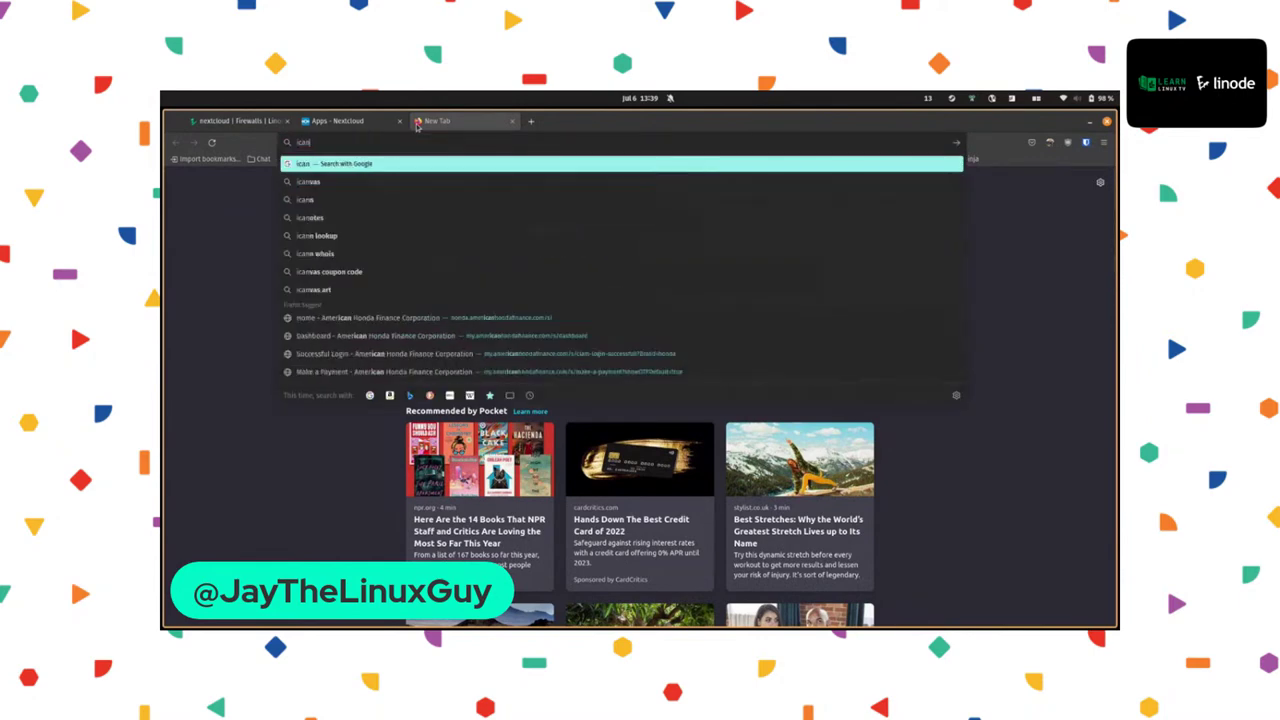
{"action": "type", "text": "hazip"}
{"action": "key", "text": "Return"}
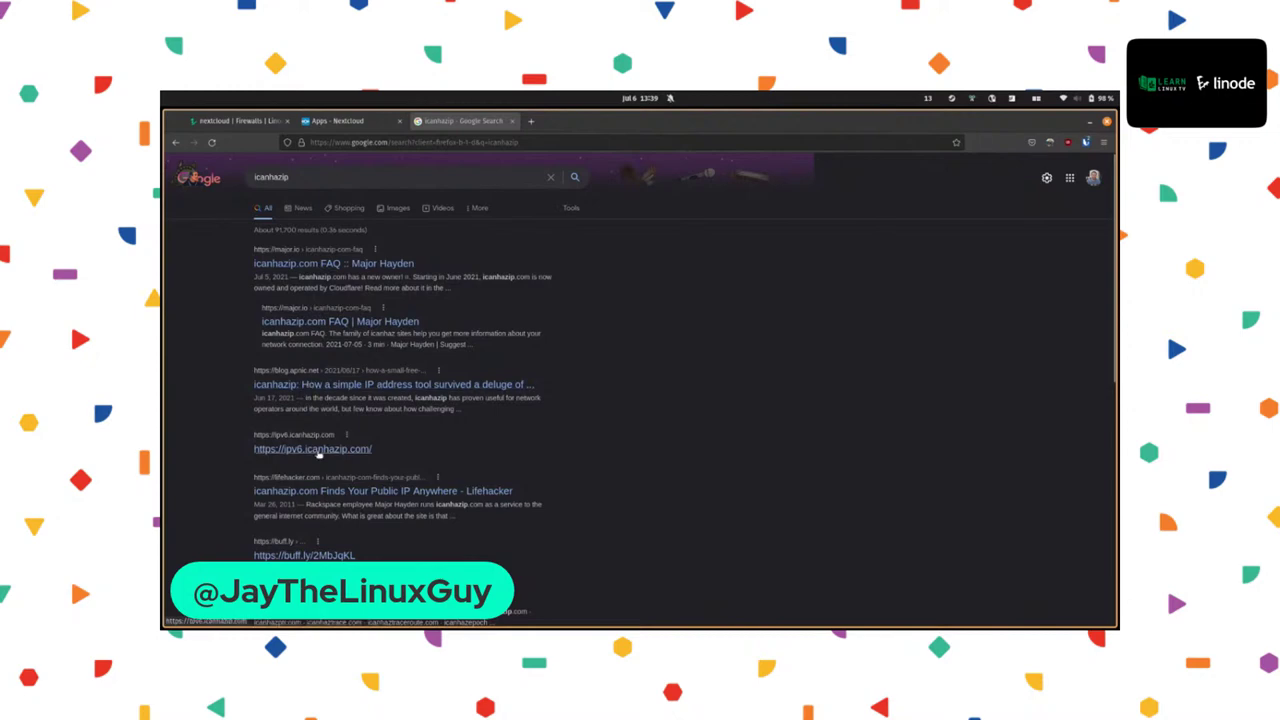
{"action": "left_click", "coordinate": [354, 140]}
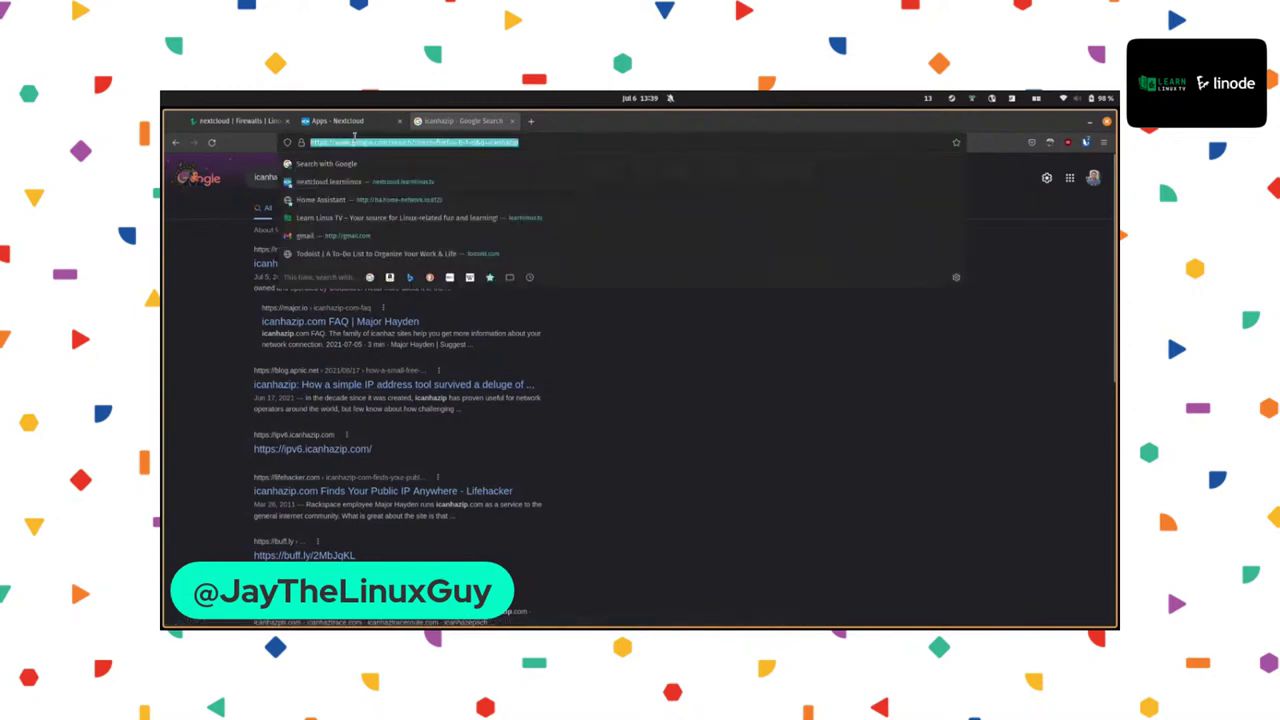
{"action": "type", "text": "icanhazip.com"}
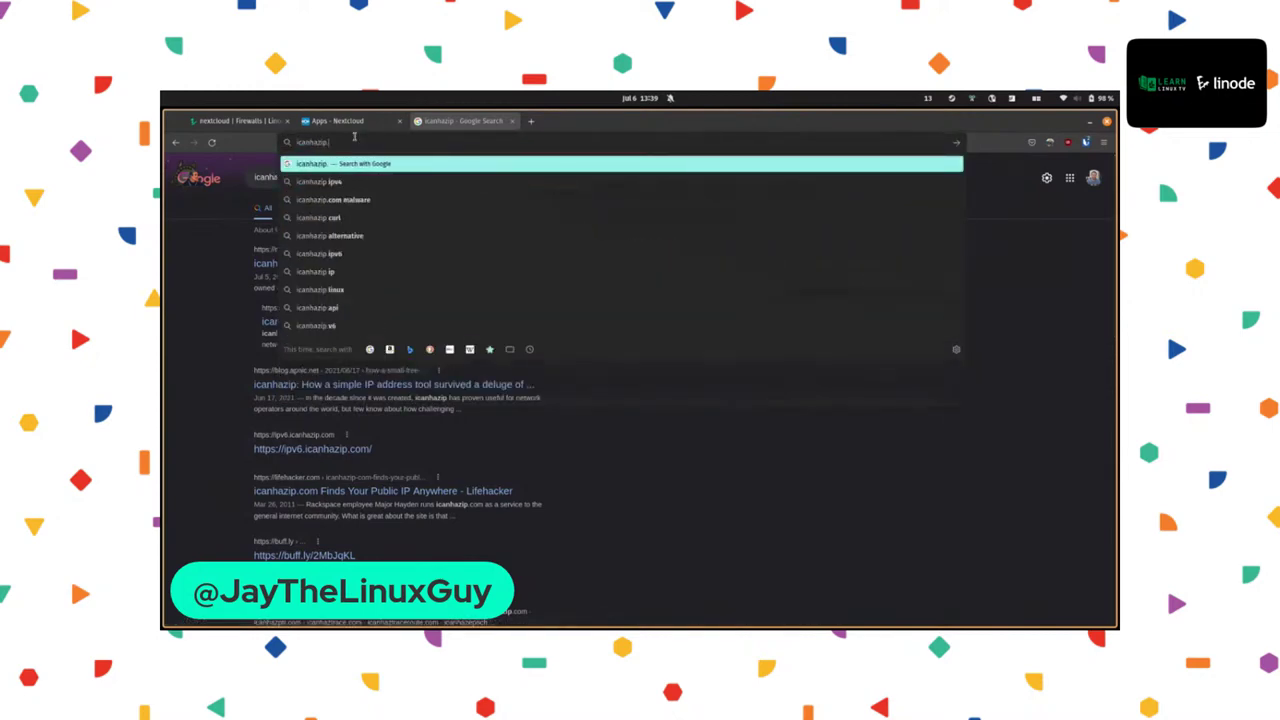
{"action": "key", "text": "Return"}
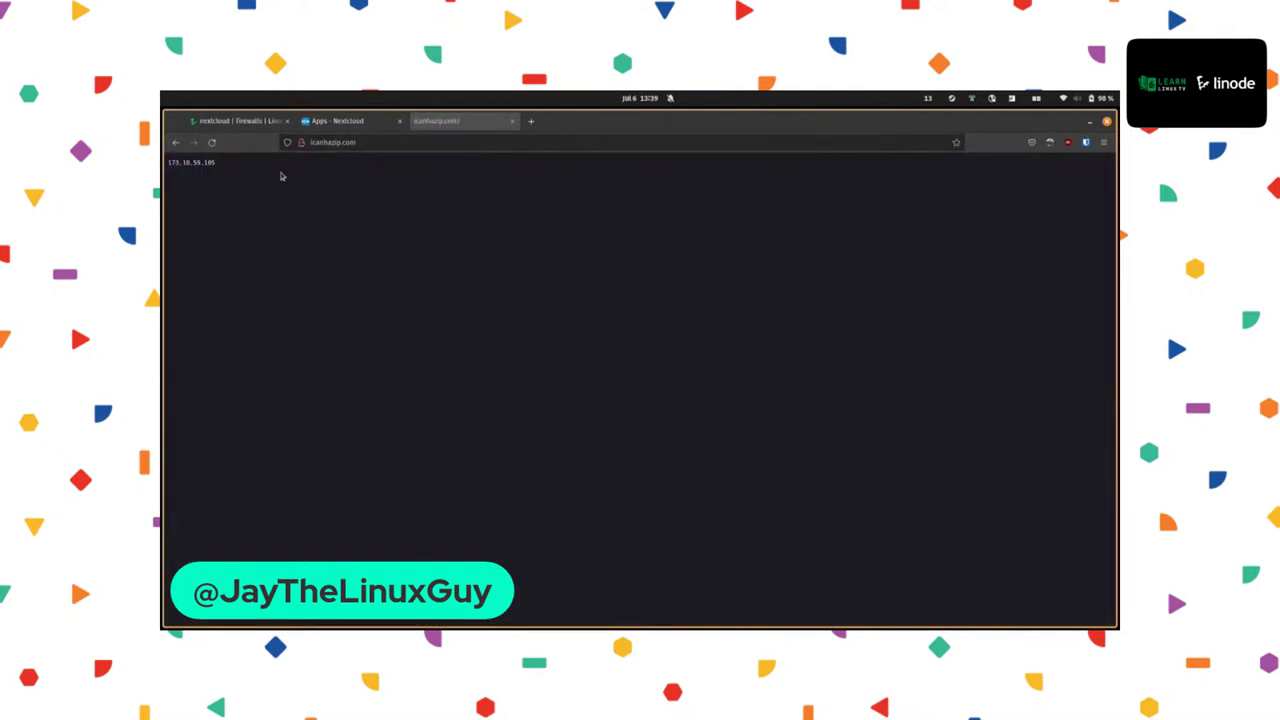
{"action": "double_click", "coordinate": [172, 166]}
Restrict the inbound SSH rule to the source 173.10.59.105/32 and add it to the nextcloud firewall
{"action": "left_click", "coordinate": [240, 121]}
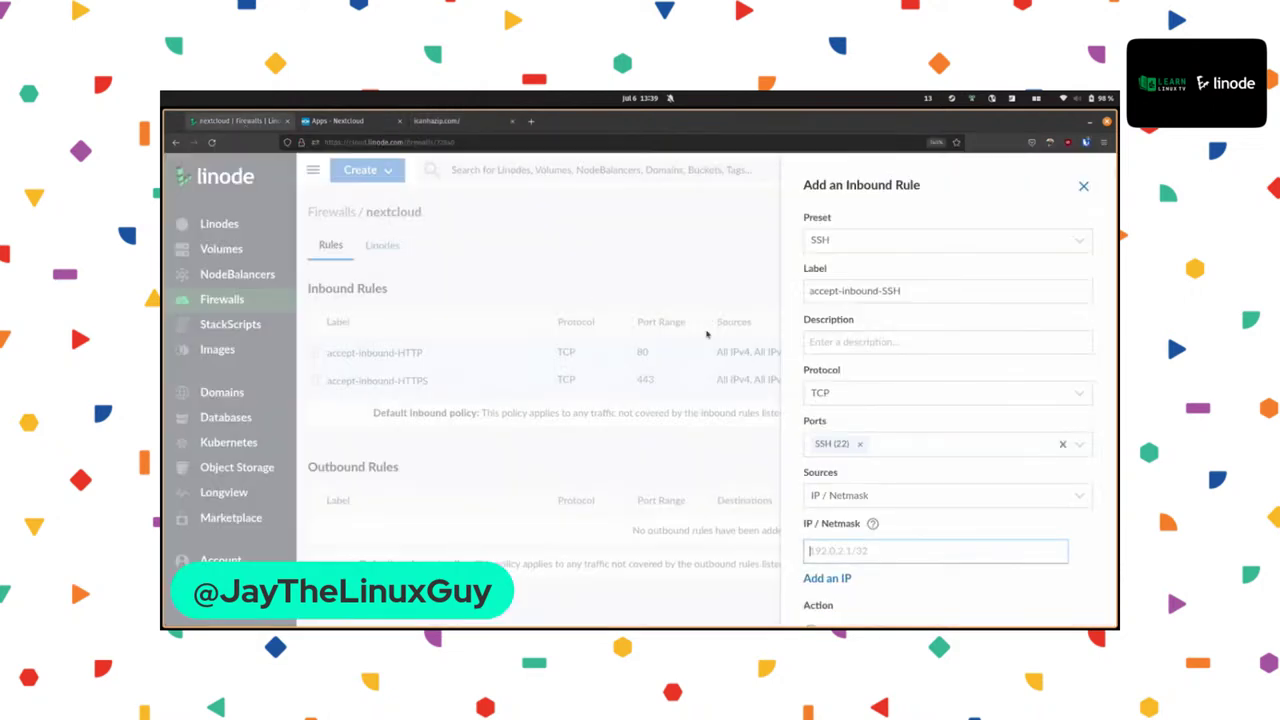
{"action": "left_click", "coordinate": [893, 551]}
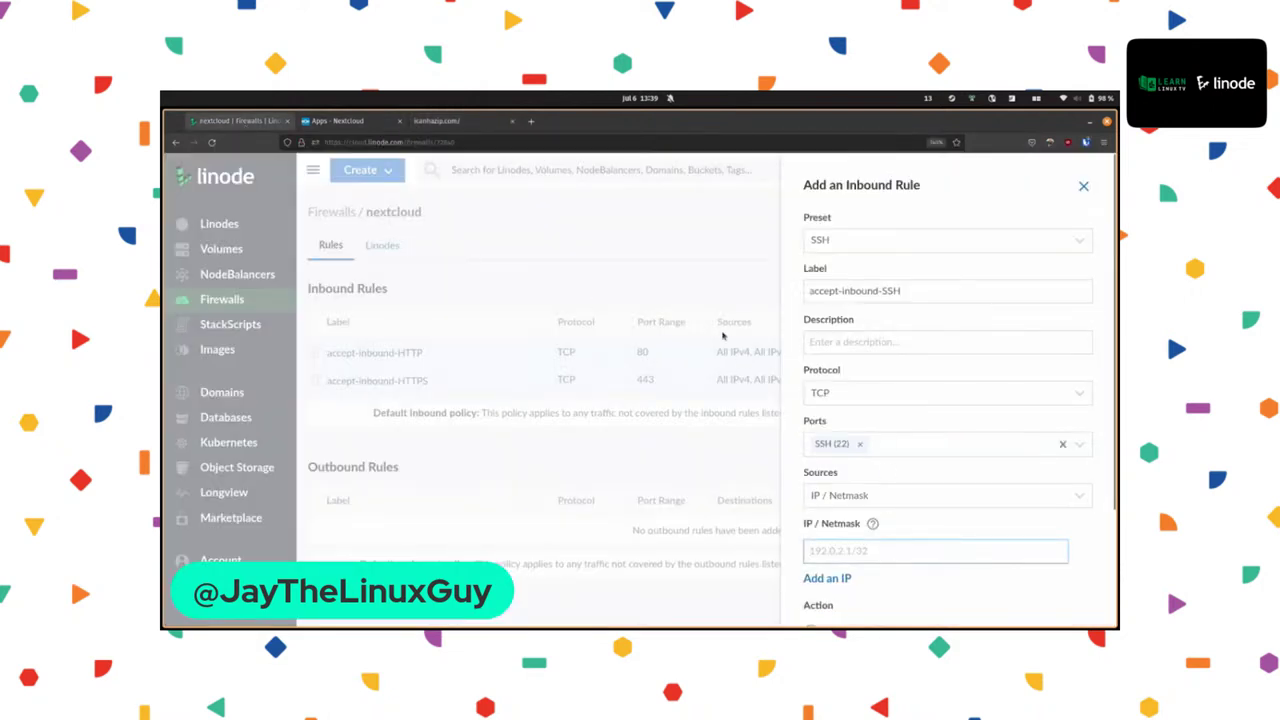
{"action": "type", "text": "173.10.59.105"}
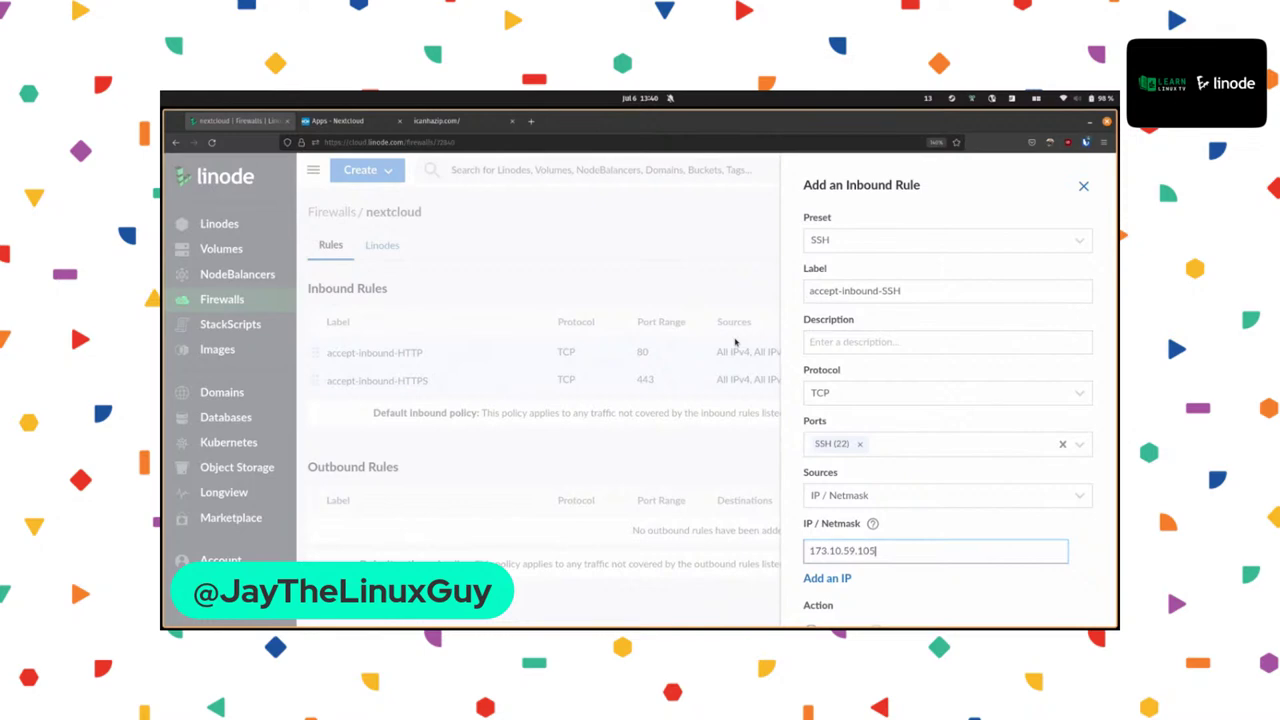
{"action": "type", "text": "/32"}
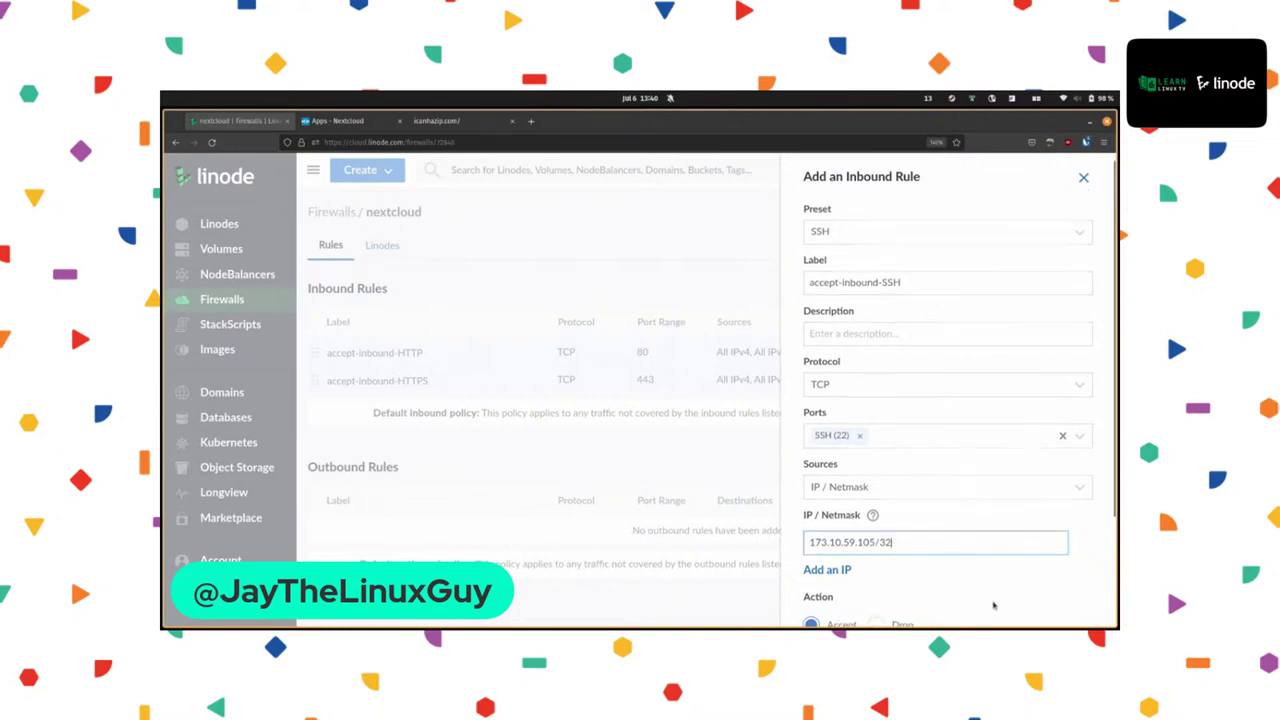
{"action": "scroll", "coordinate": [970, 600], "scroll_direction": "down", "scroll_amount": 3}
{"action": "left_click", "coordinate": [1088, 568]}
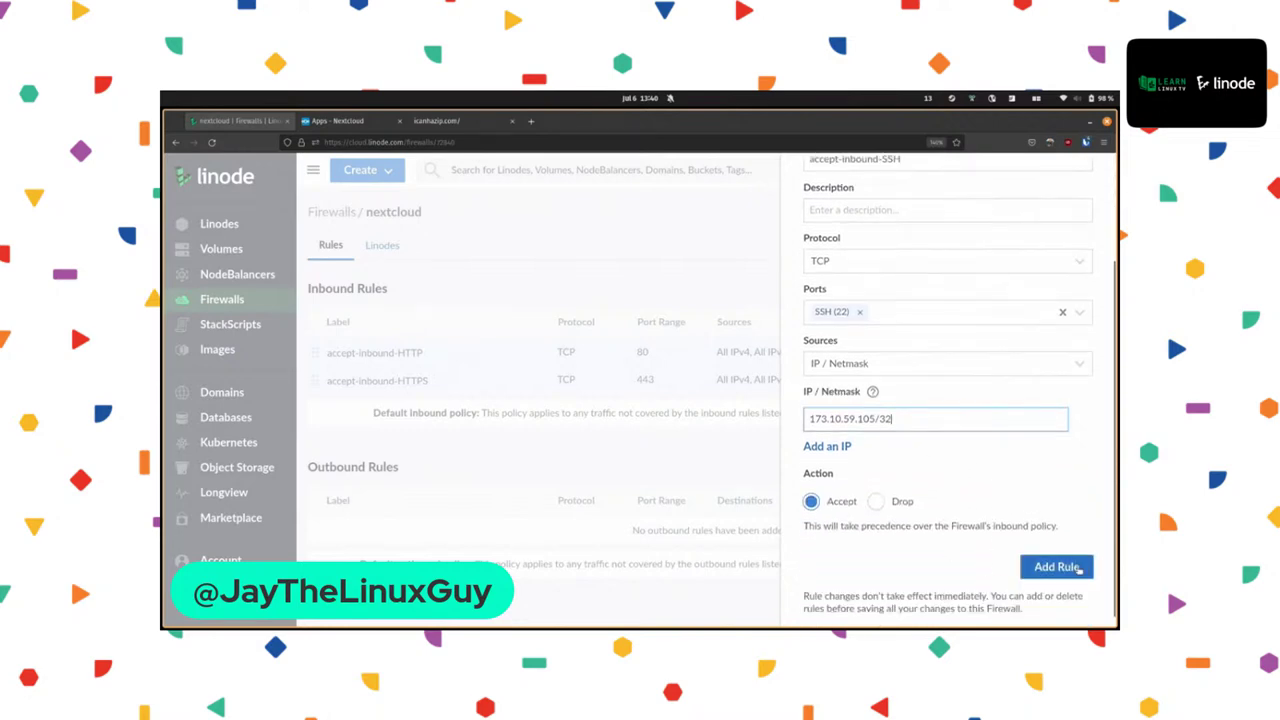
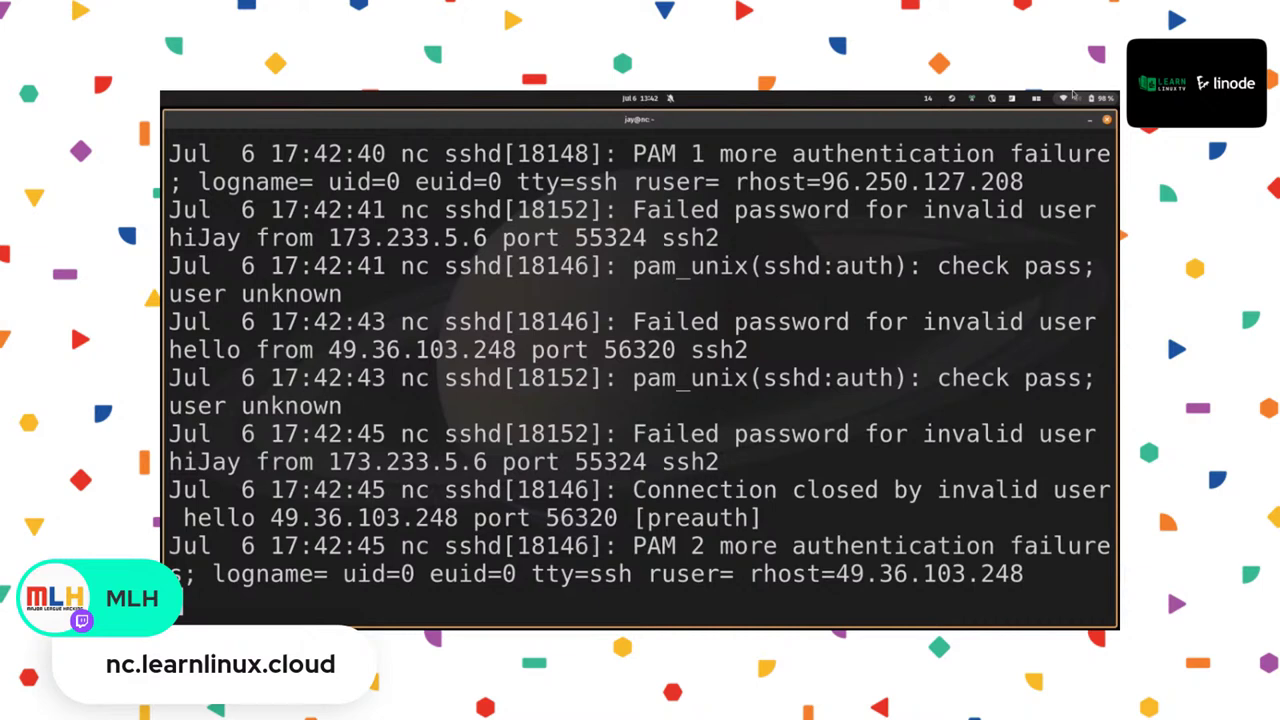
Switch from the terminal to the Linode firewall page and save the pending rule changes
{"action": "key", "text": "alt+Tab"}
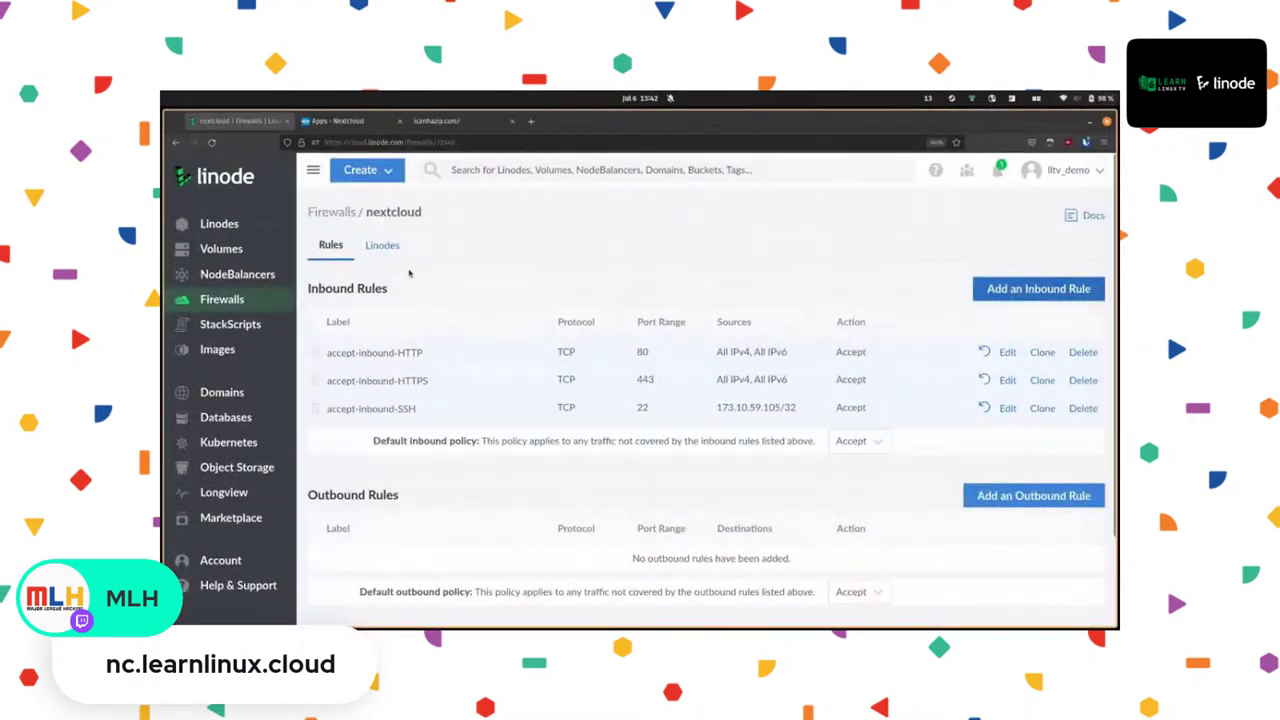
{"action": "left_click", "coordinate": [382, 245]}
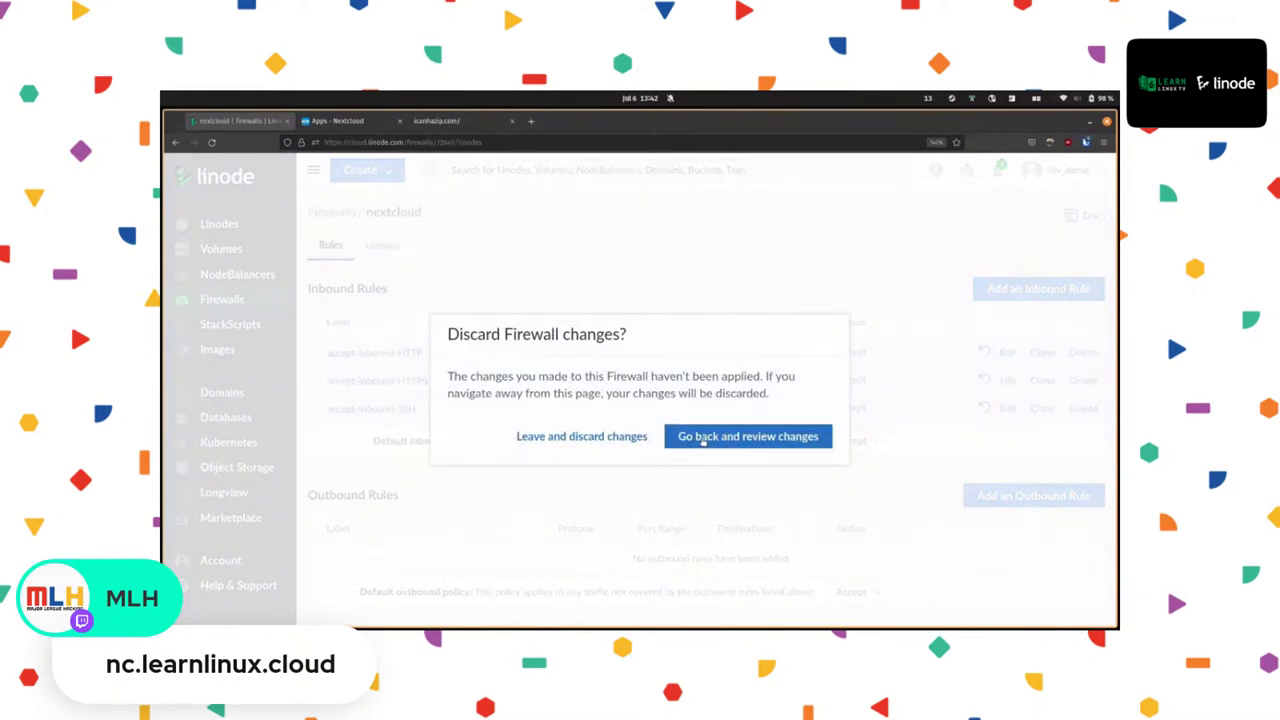
{"action": "left_click", "coordinate": [700, 437]}
{"action": "scroll", "coordinate": [965, 487], "scroll_direction": "down", "scroll_amount": 2}
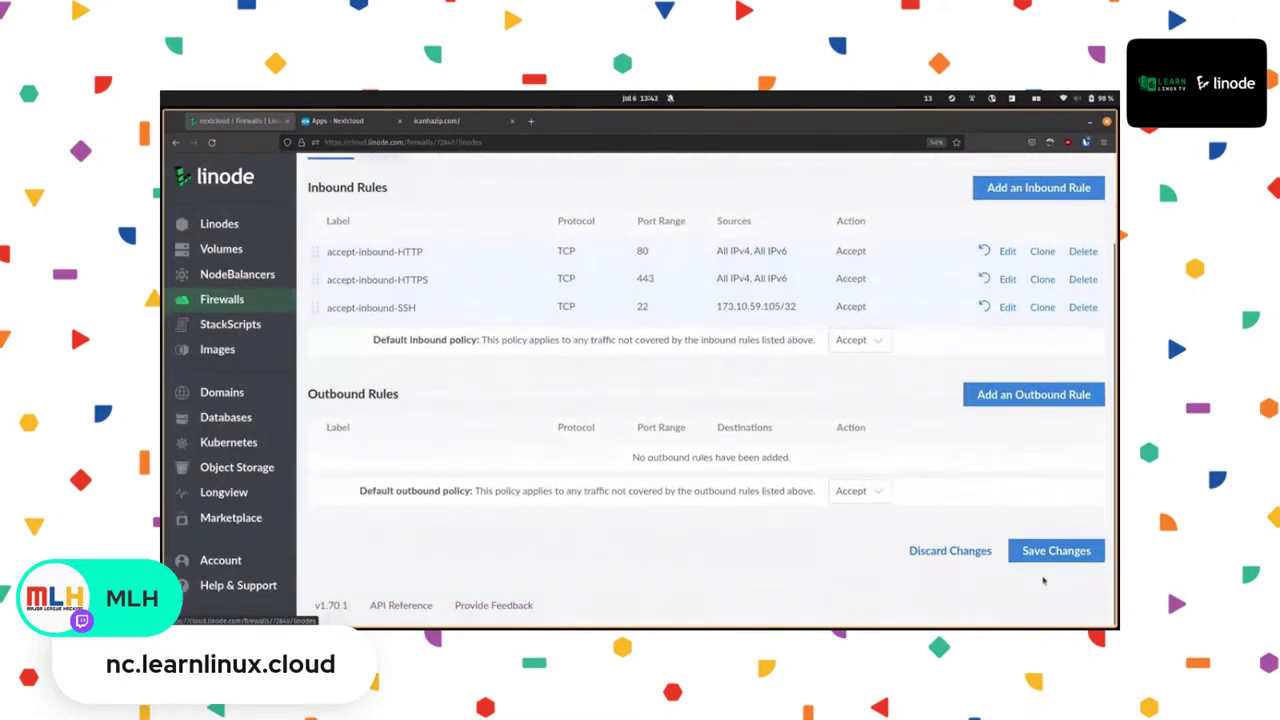
{"action": "left_click", "coordinate": [1046, 552]}
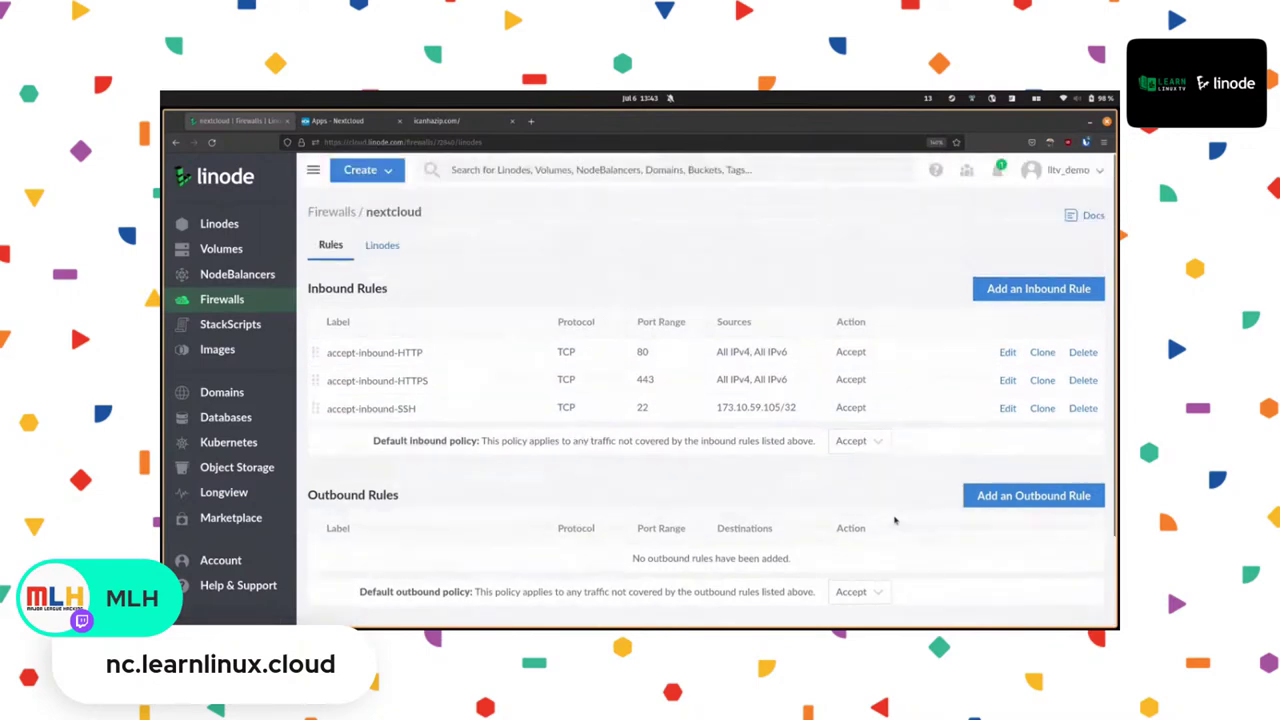
Assign the nc.learnlinux.cloud Linode to the nextcloud firewall, checking the live auth log before confirming
{"action": "left_click", "coordinate": [380, 246]}
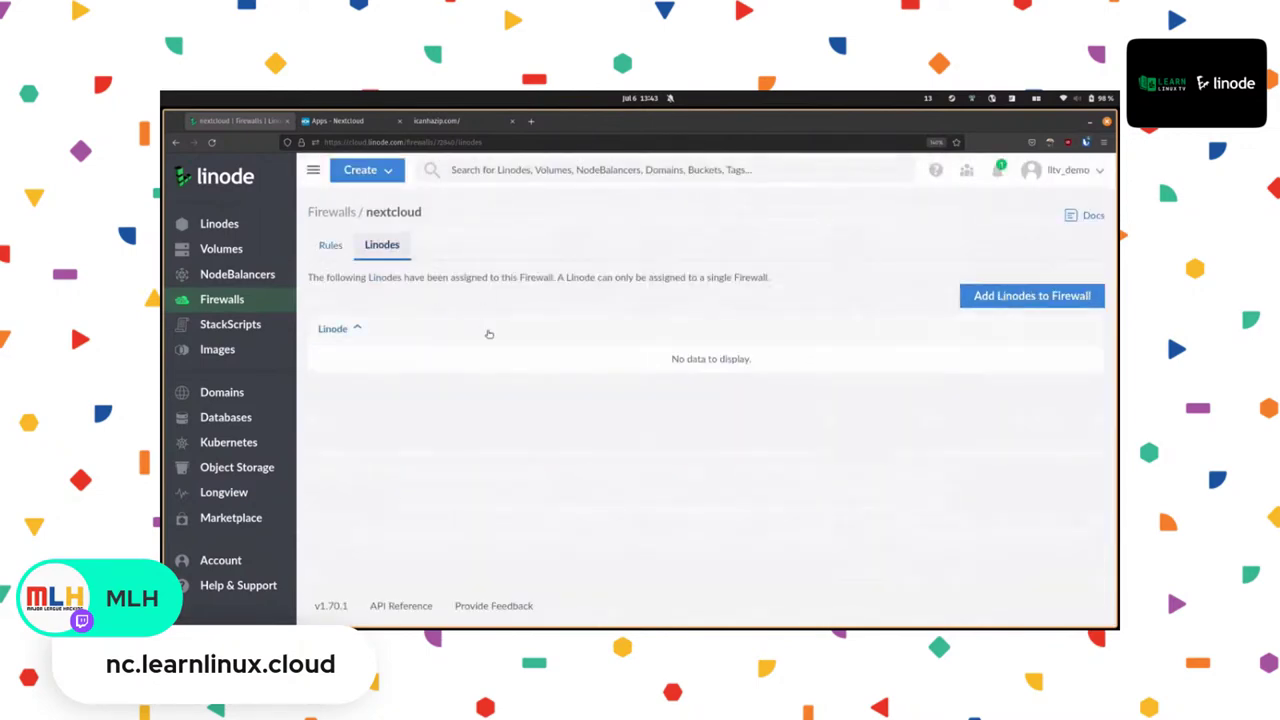
{"action": "left_click", "coordinate": [1055, 304]}
{"action": "left_click", "coordinate": [886, 350]}
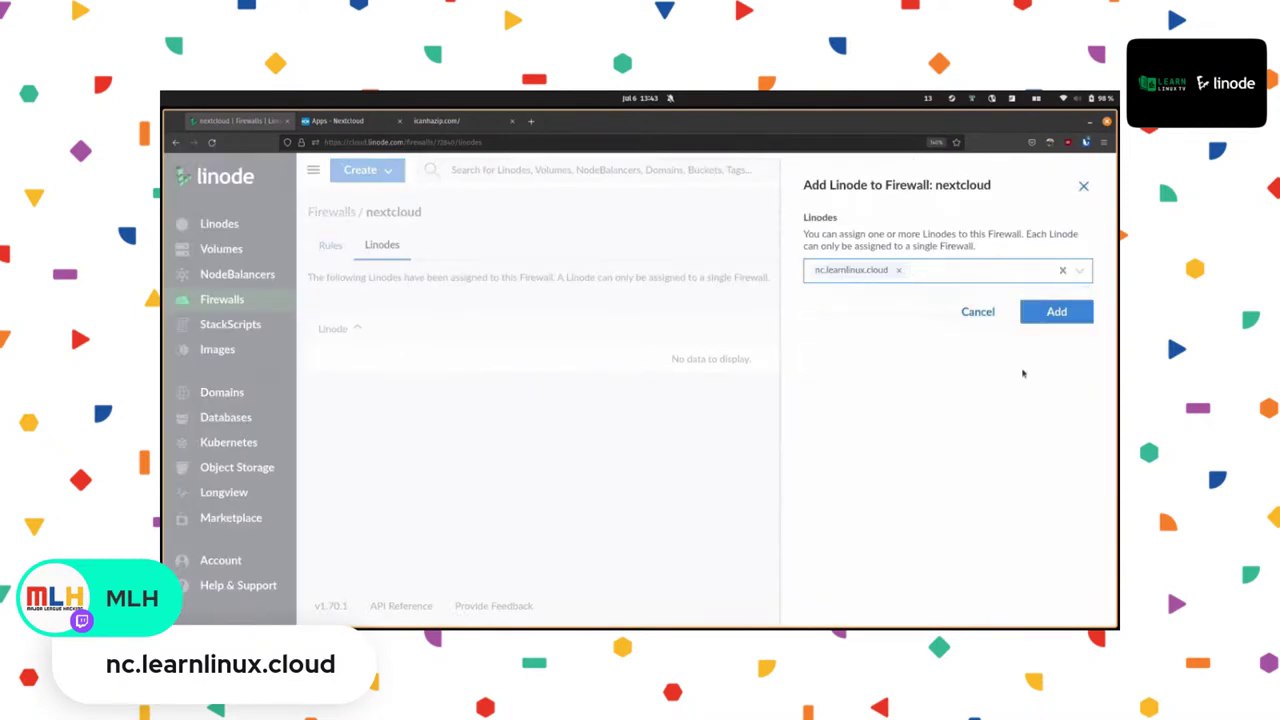
{"action": "key", "text": "alt+Tab"}
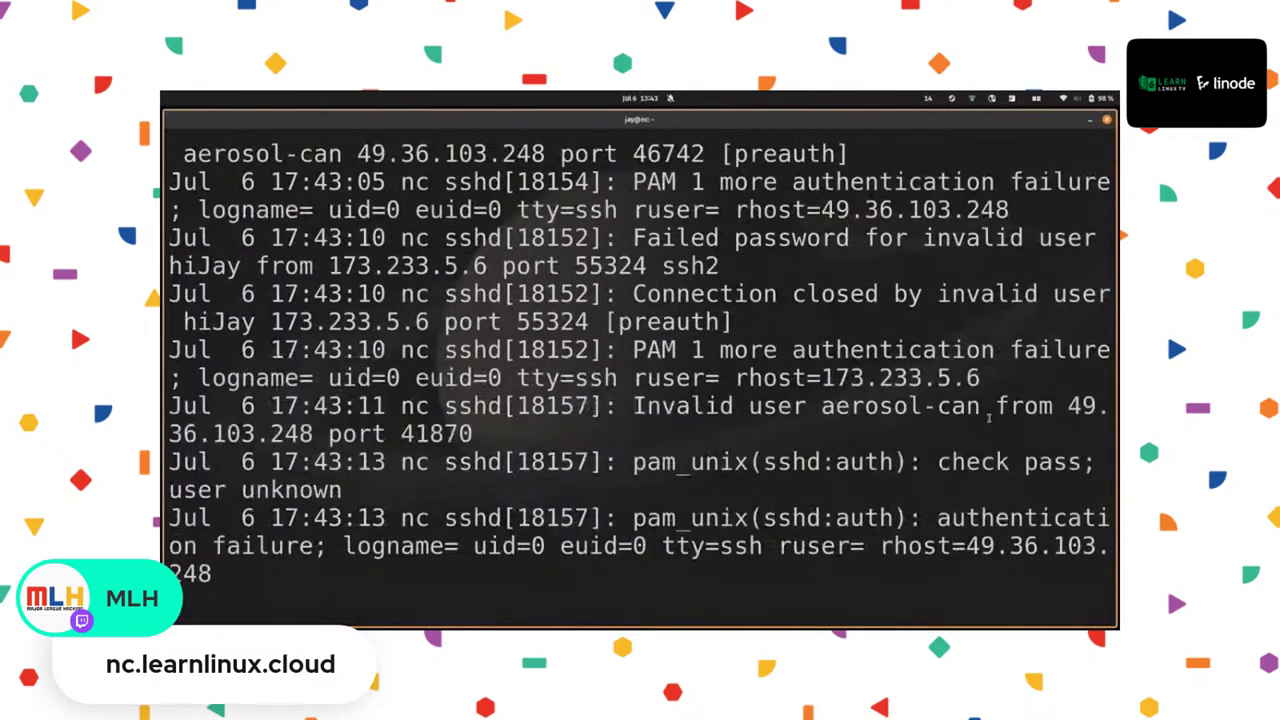
{"action": "key", "text": "alt+Tab"}
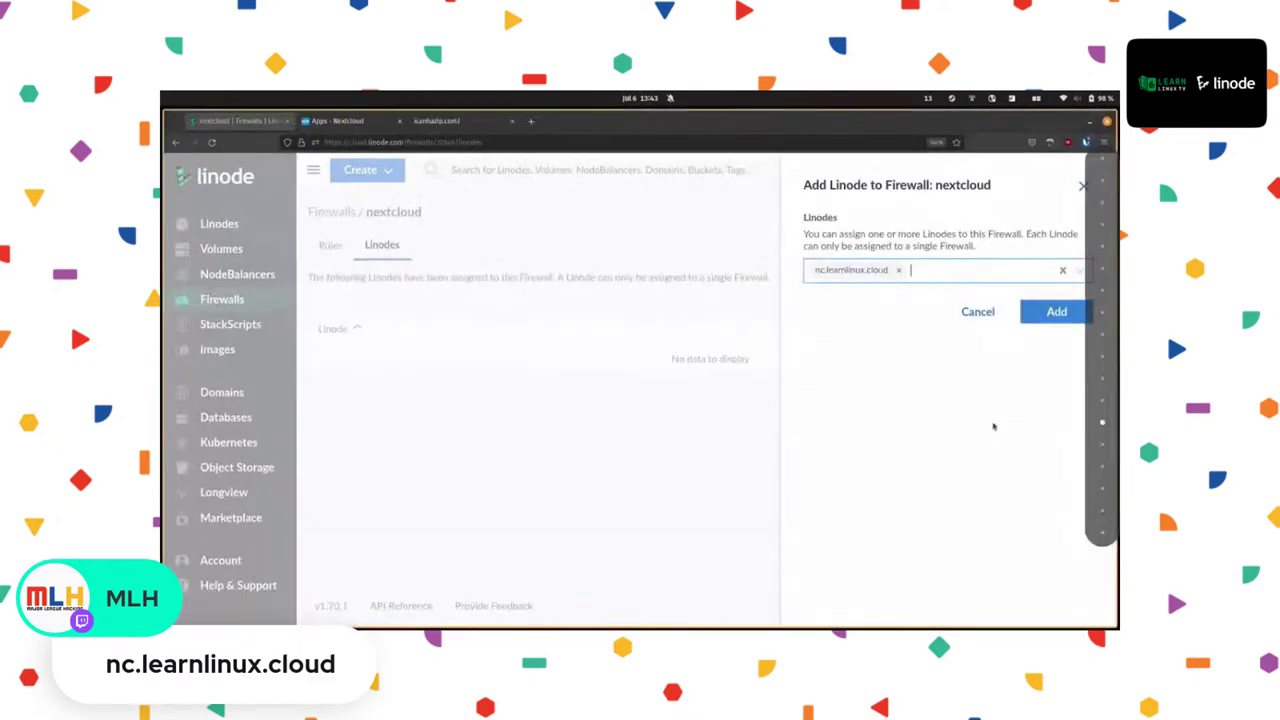
{"action": "left_click", "coordinate": [1030, 313]}
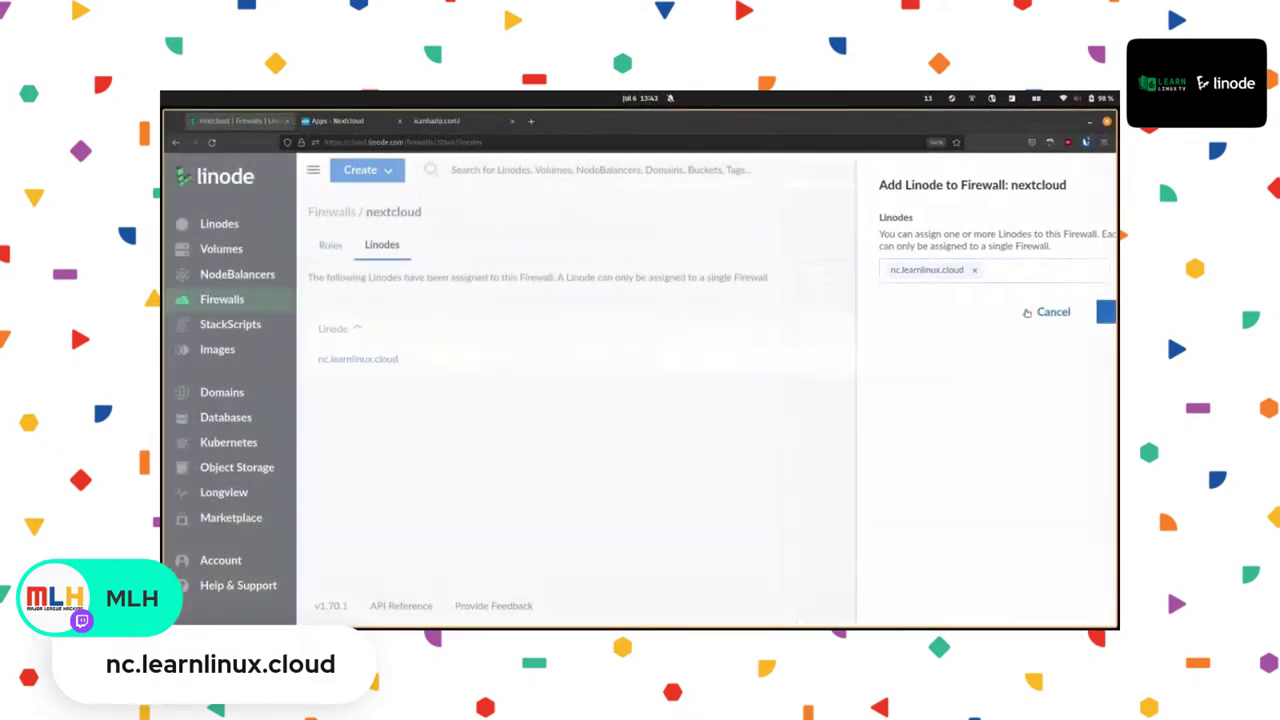
Check the terminal for new login attempts and review the accept-inbound-SSH rule's settings in Linode without changing them
{"action": "key", "text": "alt+Tab"}
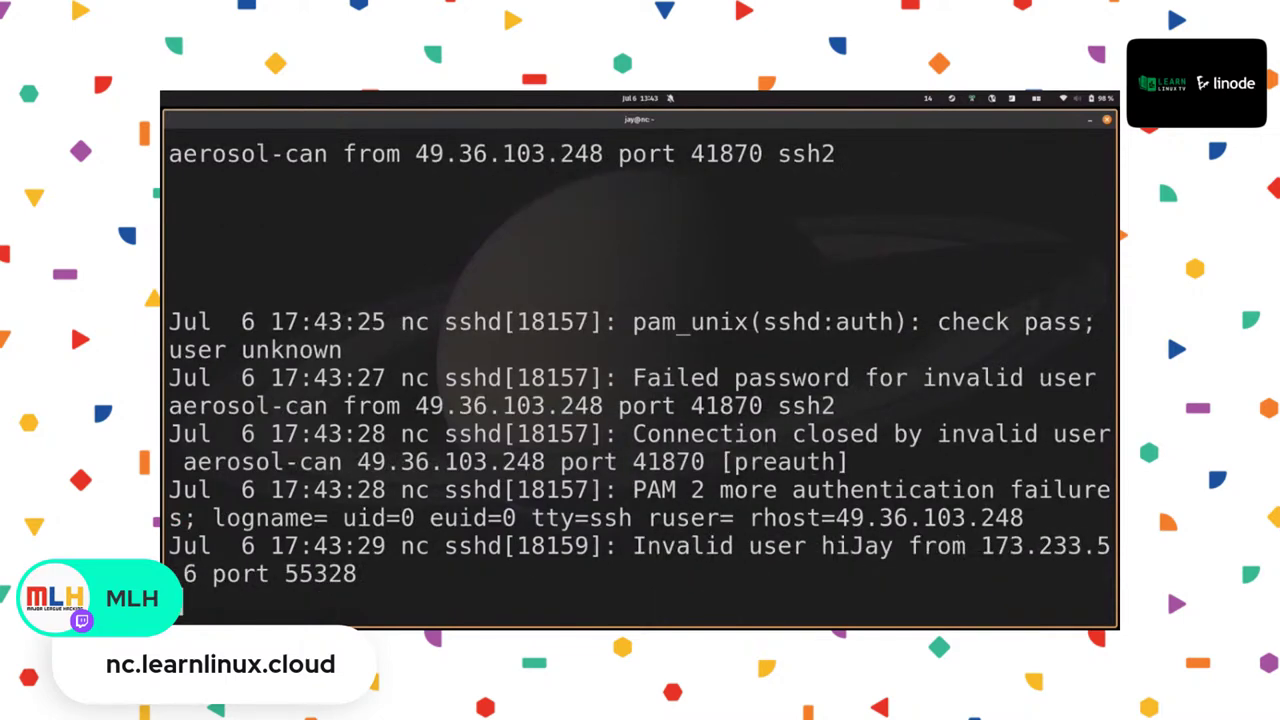
{"action": "key", "text": "ctrl+alt+Up"}
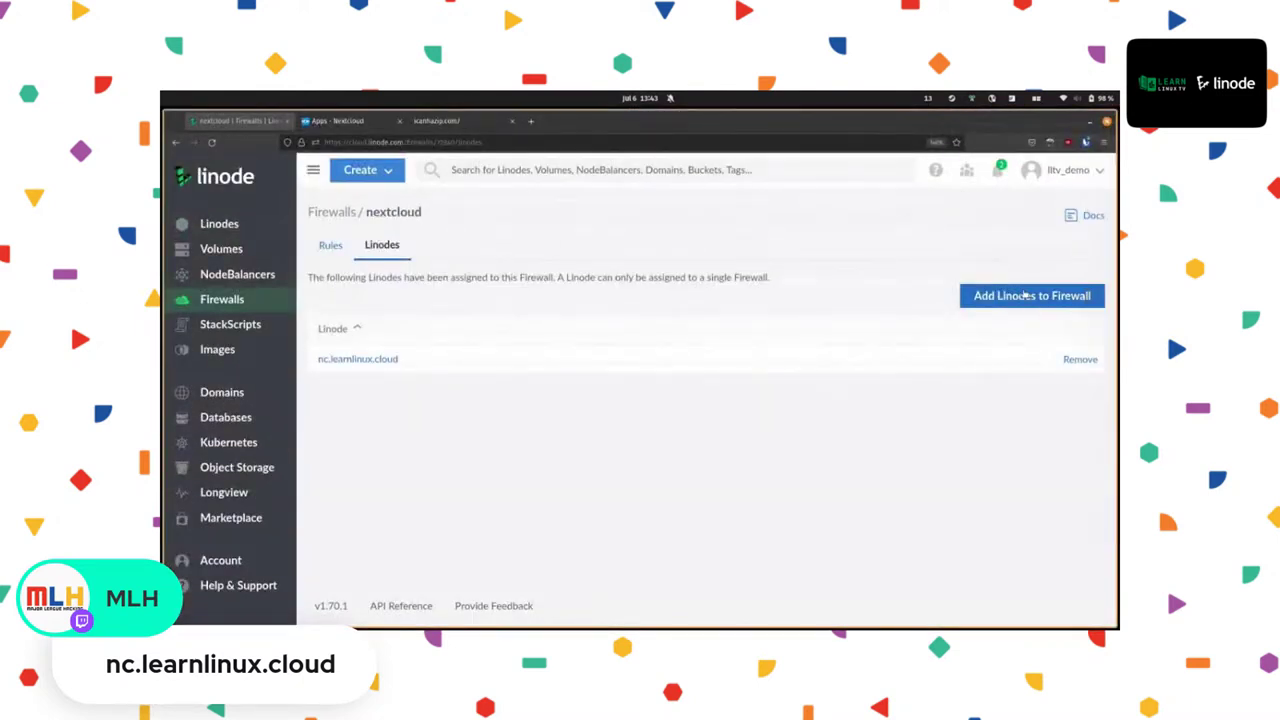
{"action": "left_click", "coordinate": [331, 246]}
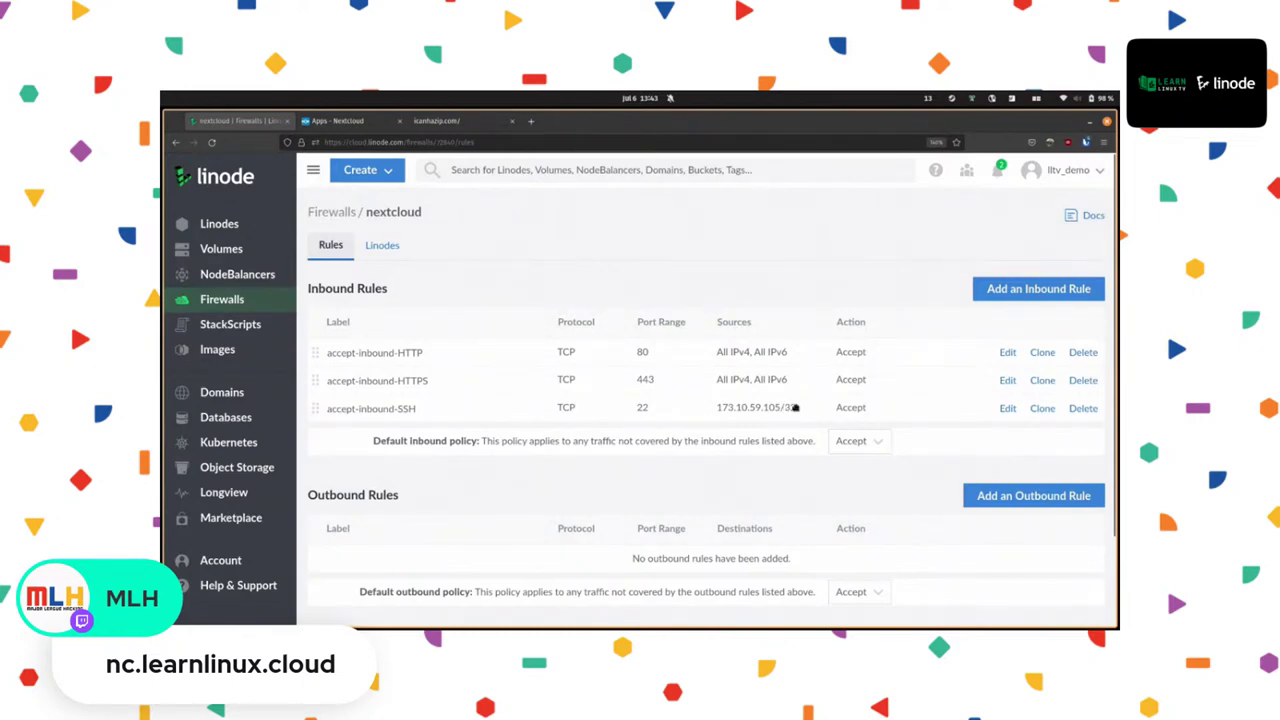
{"action": "left_click", "coordinate": [1008, 408]}
{"action": "left_click", "coordinate": [974, 400]}
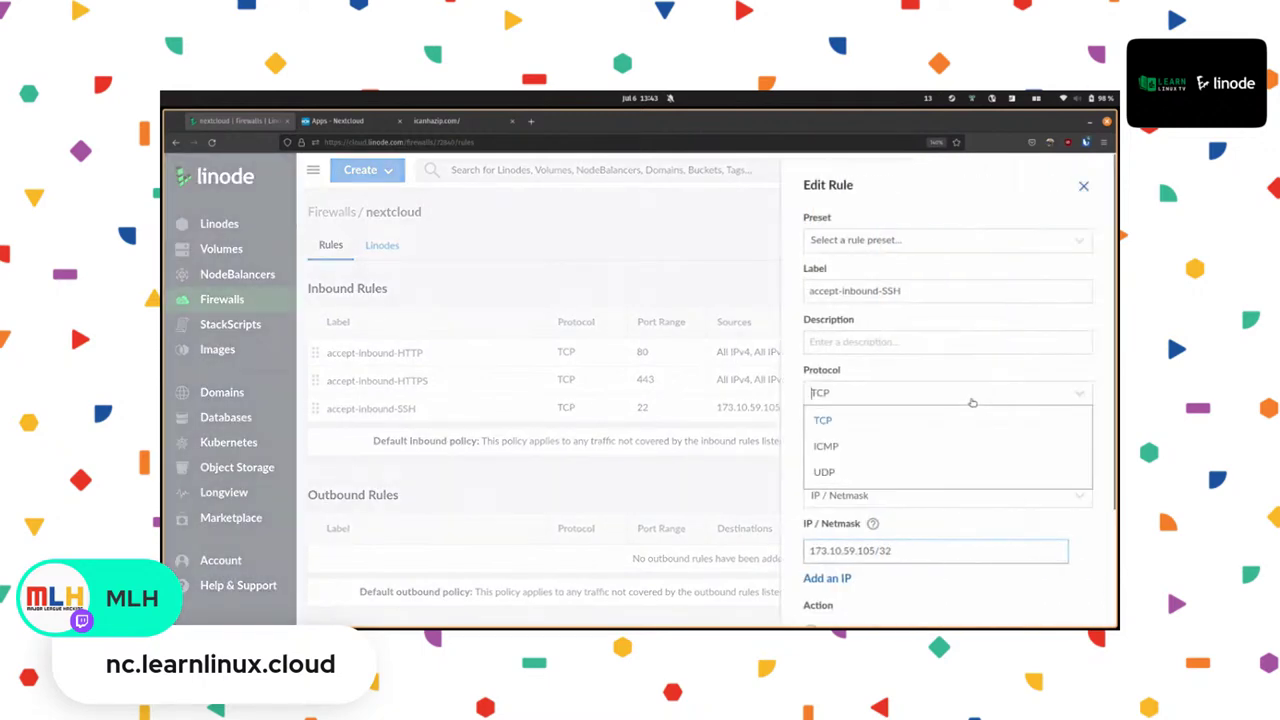
{"action": "left_click", "coordinate": [955, 363]}
{"action": "left_click", "coordinate": [1084, 187]}
Switch to the terminal and add blank lines to the live auth log to watch for new SSH login attempts
{"action": "key", "text": "alt+Tab"}
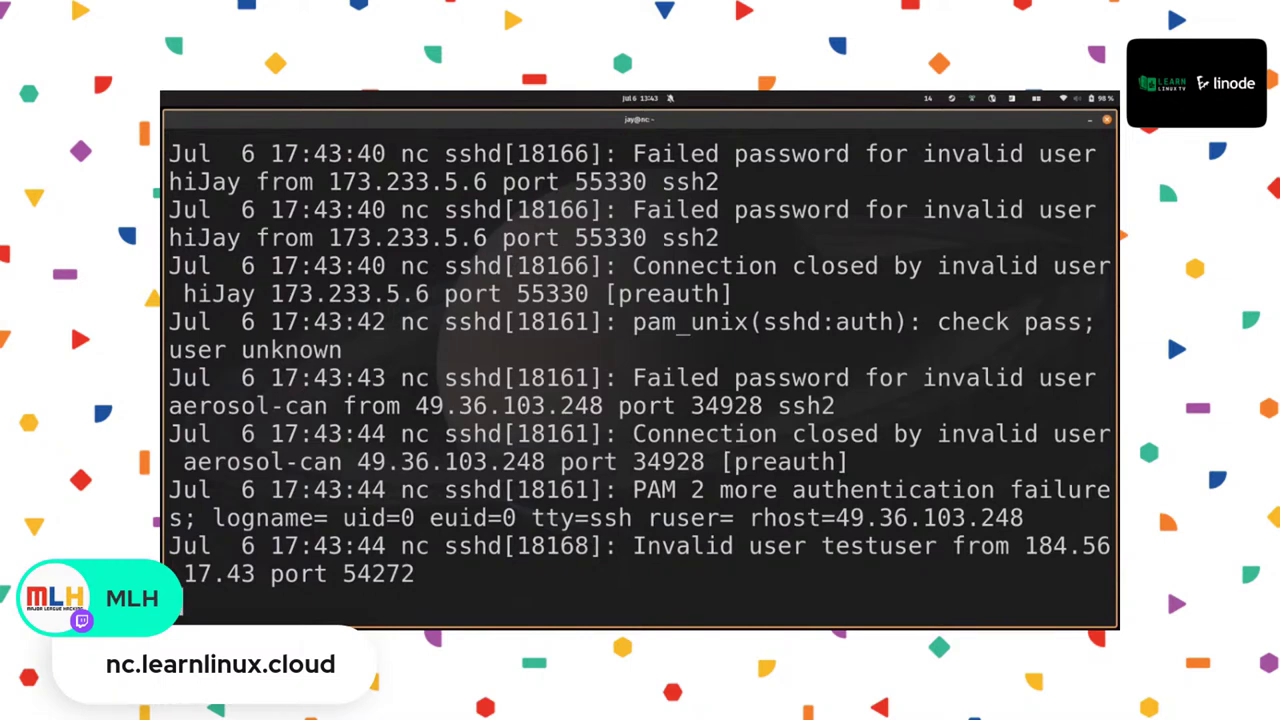
{"action": "key", "text": "Return"}
{"action": "key", "text": "Return"}
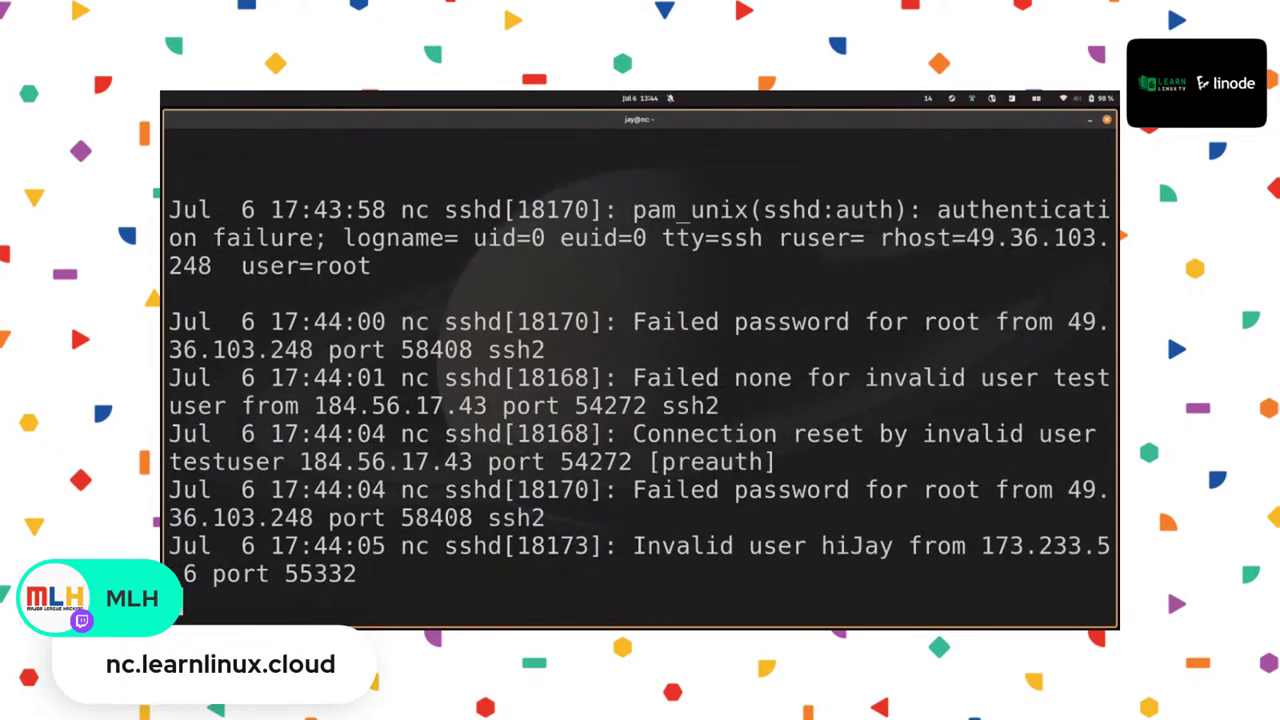
Switch to the Linode firewall page and compare the accept-inbound-SSH rule's IP / Netmask with the public IP on icanhazip.com, leaving the rule unedited
{"action": "key", "text": "alt+Tab"}
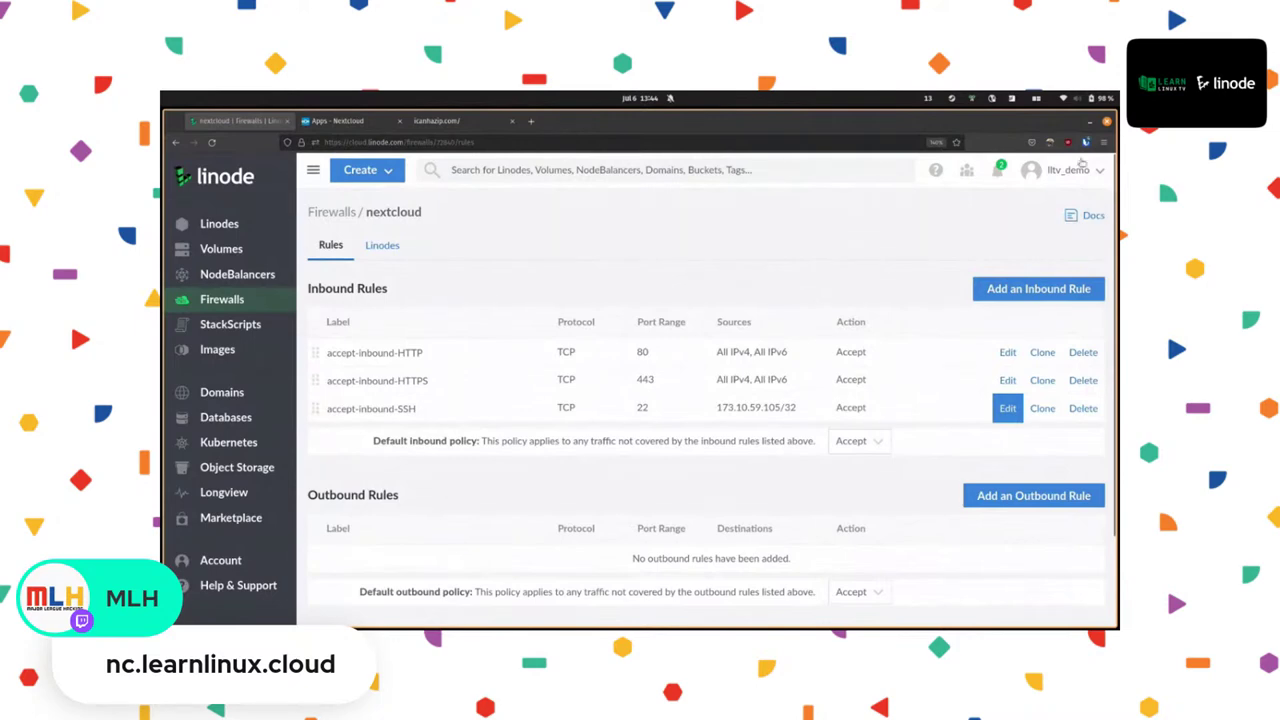
{"action": "left_click", "coordinate": [1010, 408]}
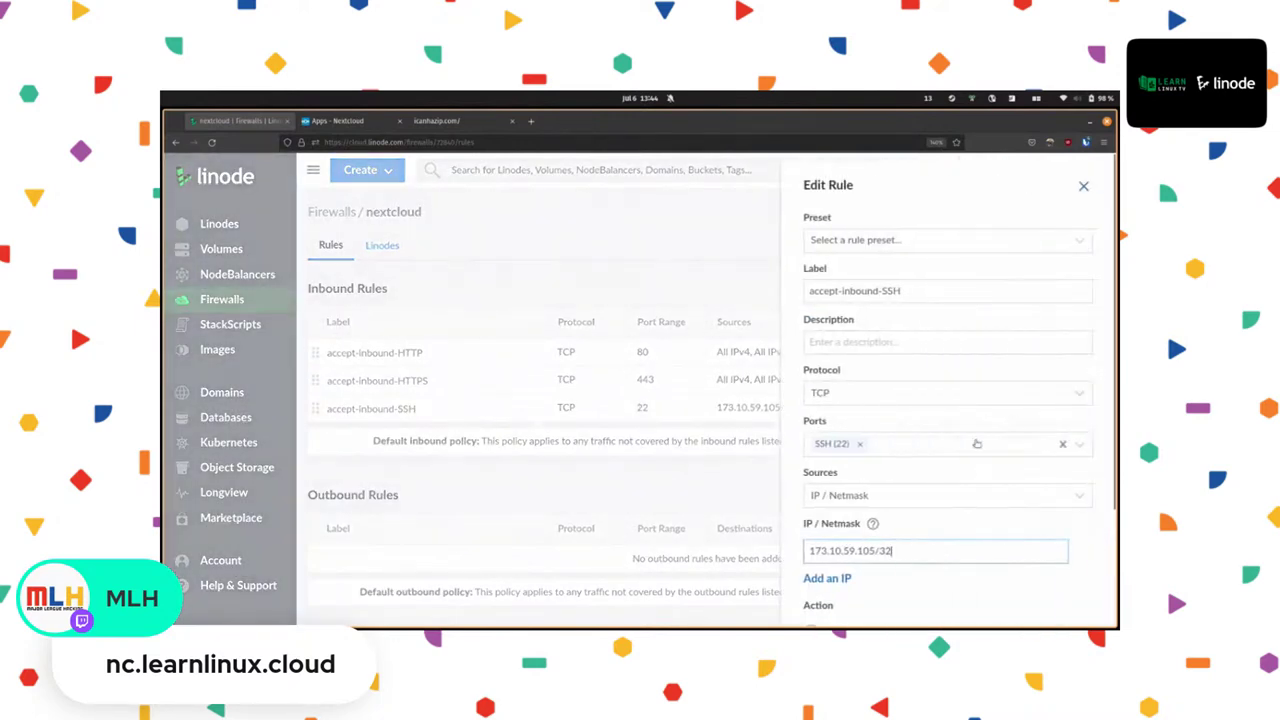
{"action": "scroll", "coordinate": [975, 460], "scroll_direction": "down", "scroll_amount": 2}
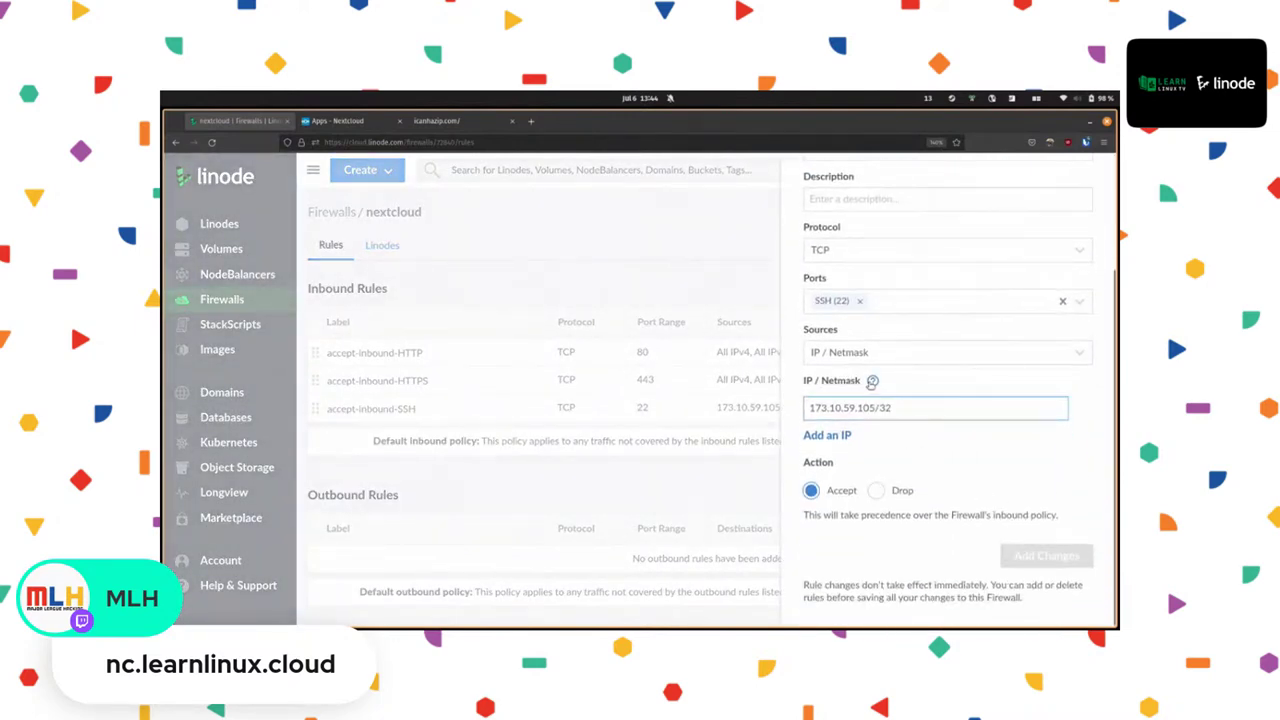
{"action": "mouse_move", "coordinate": [872, 381]}
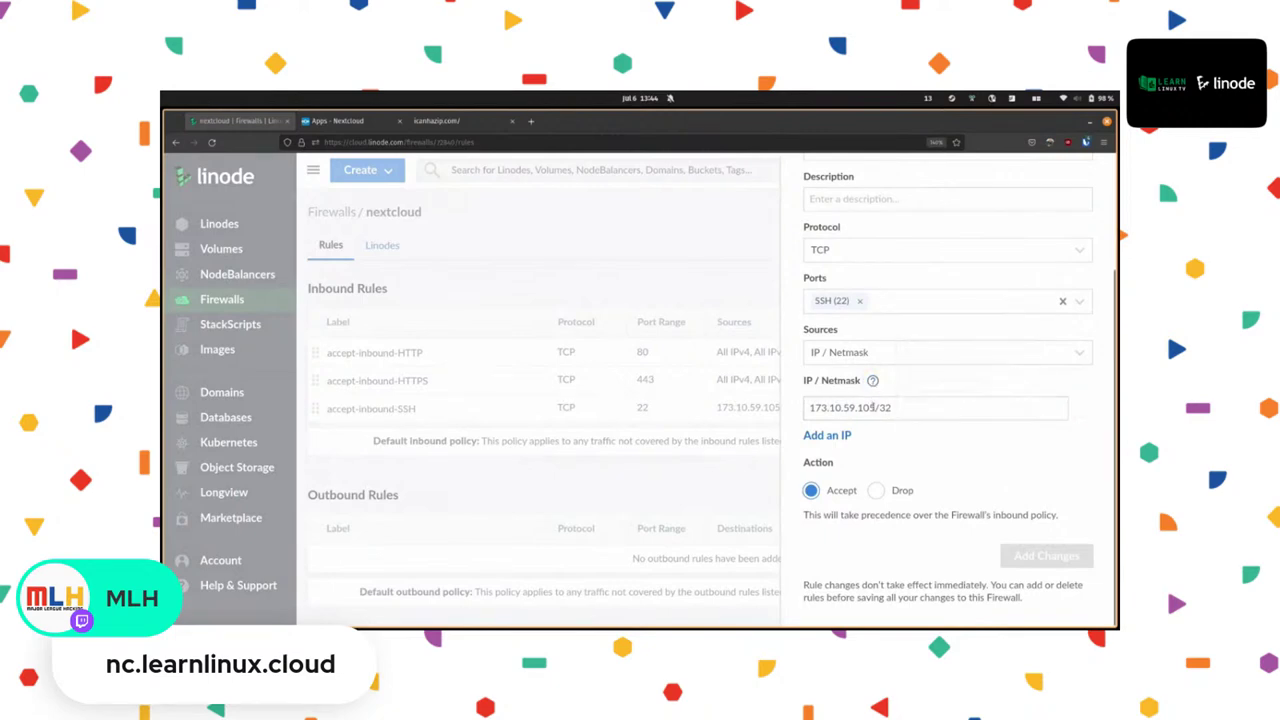
{"action": "left_click_drag", "start_coordinate": [876, 407], "coordinate": [804, 408]}
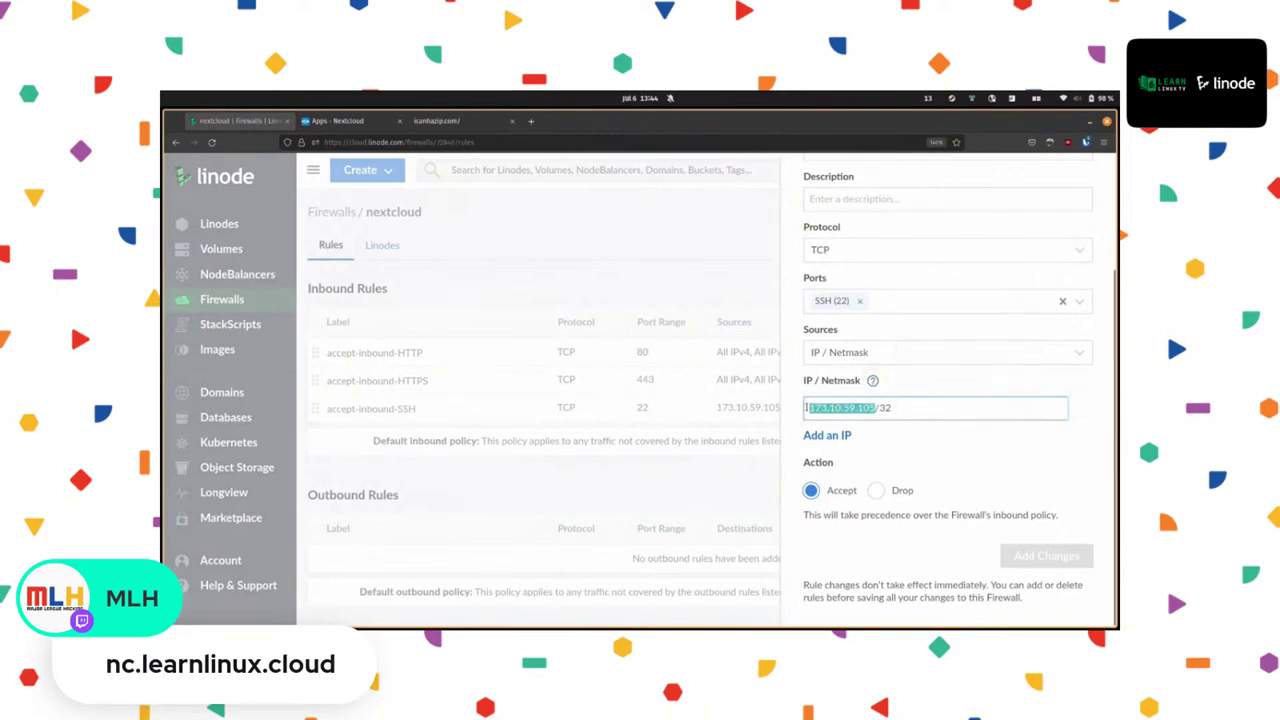
{"action": "left_click", "coordinate": [913, 402]}
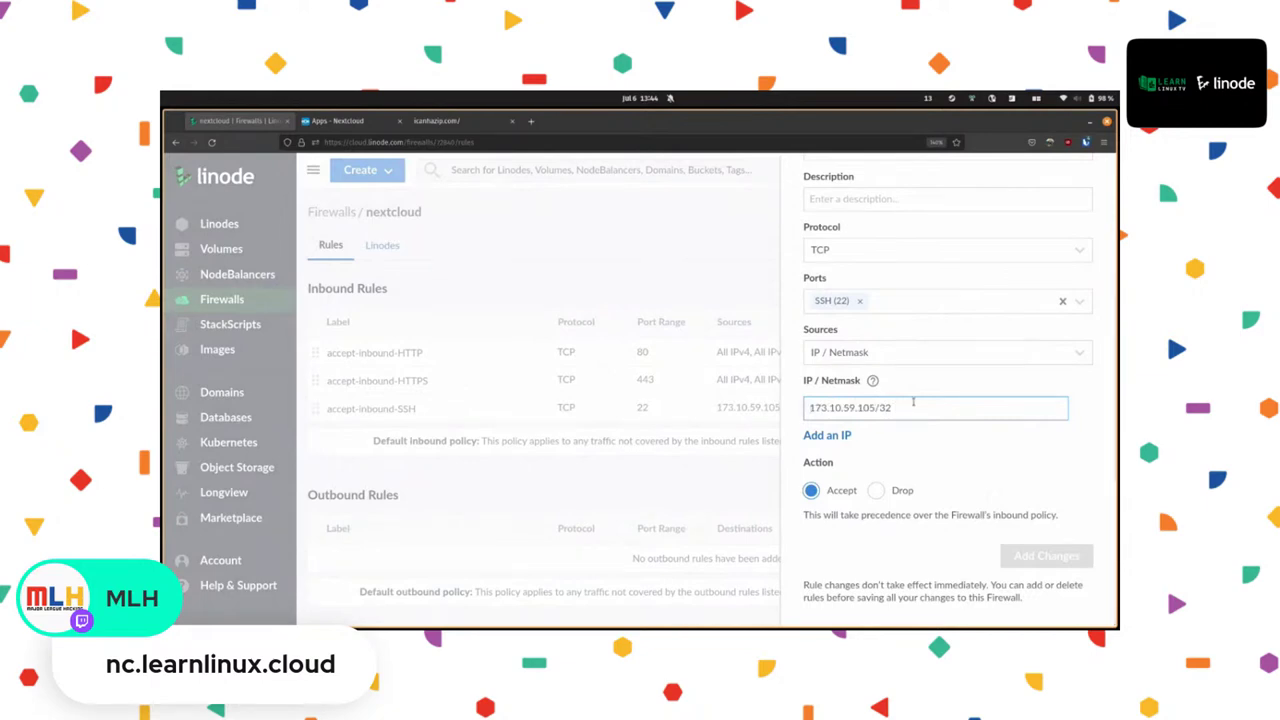
{"action": "left_click", "coordinate": [440, 121]}
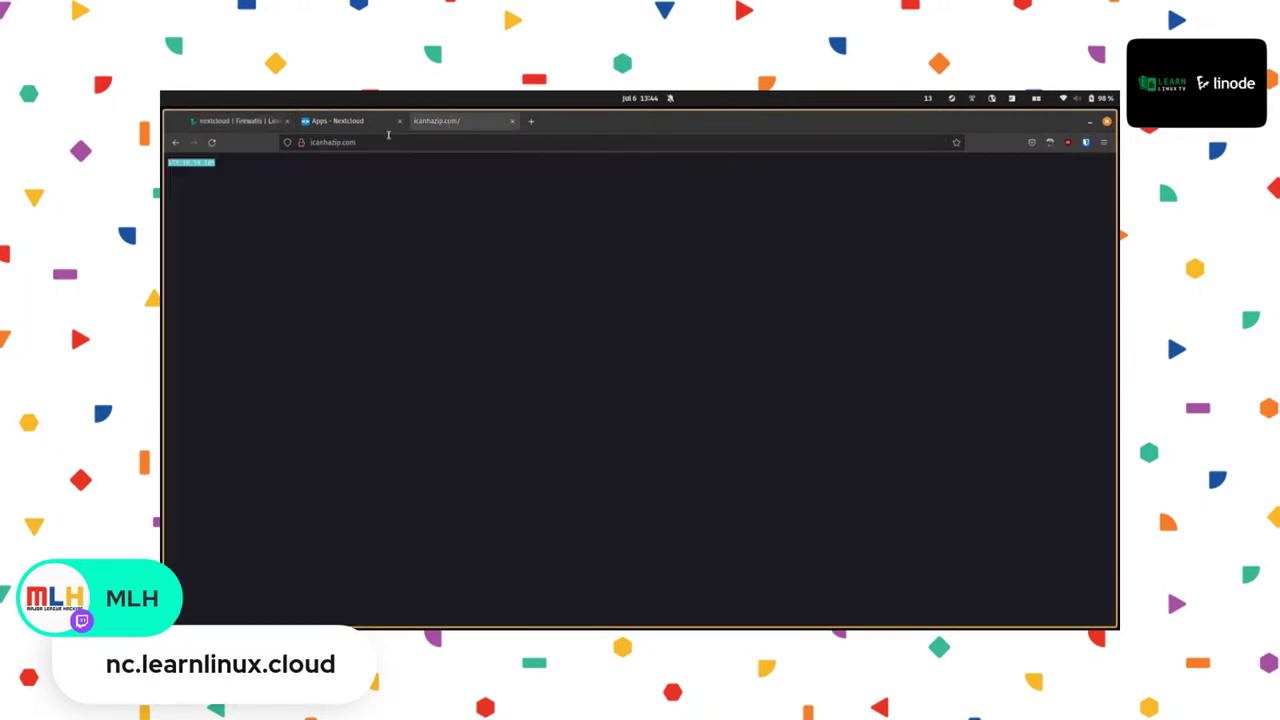
{"action": "left_click", "coordinate": [201, 123]}
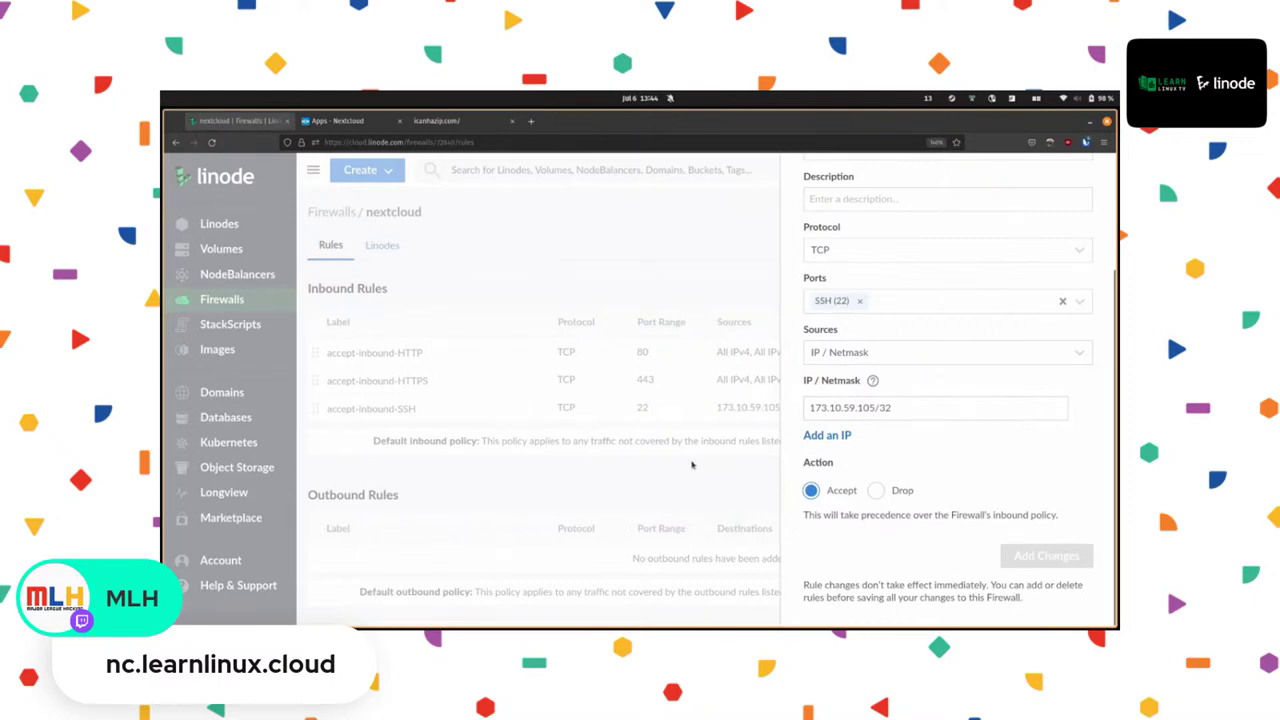
{"action": "scroll", "coordinate": [1018, 276], "scroll_direction": "up", "scroll_amount": 3}
{"action": "left_click", "coordinate": [1082, 175]}
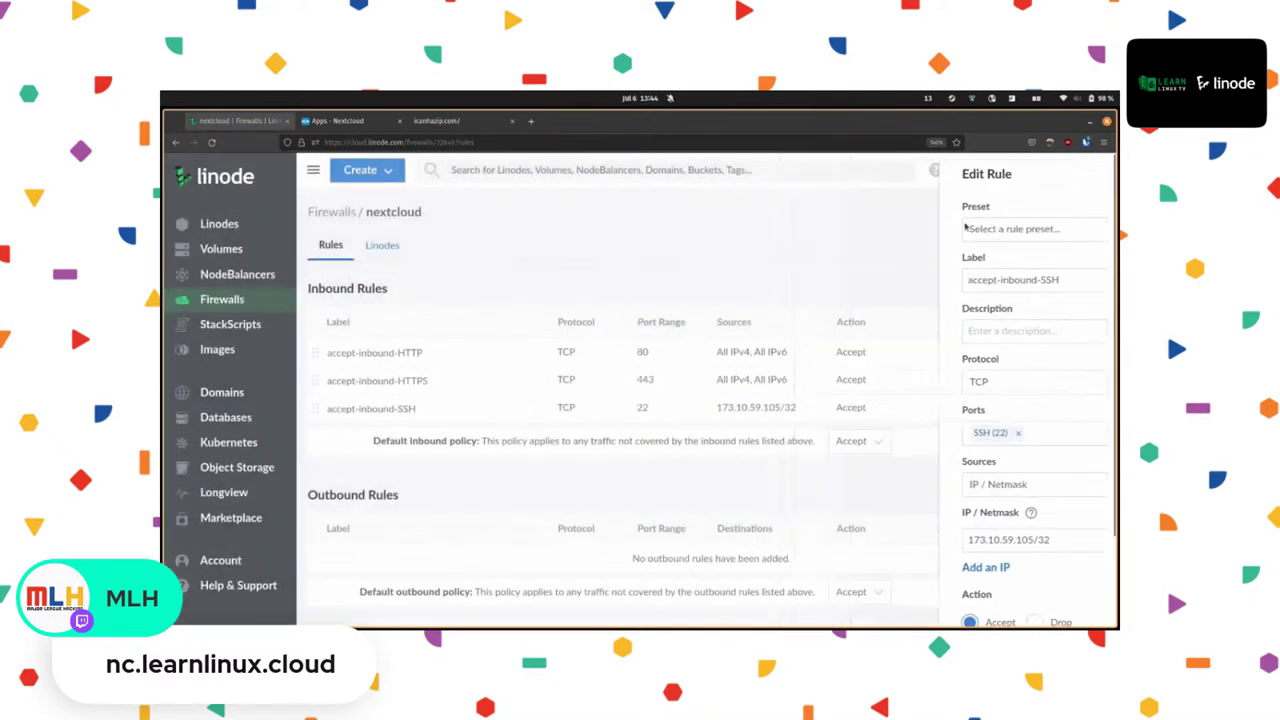
Switch to the terminal and add blank lines below the latest auth log entries to check for further SSH attempts
{"action": "key", "text": "alt+Tab"}
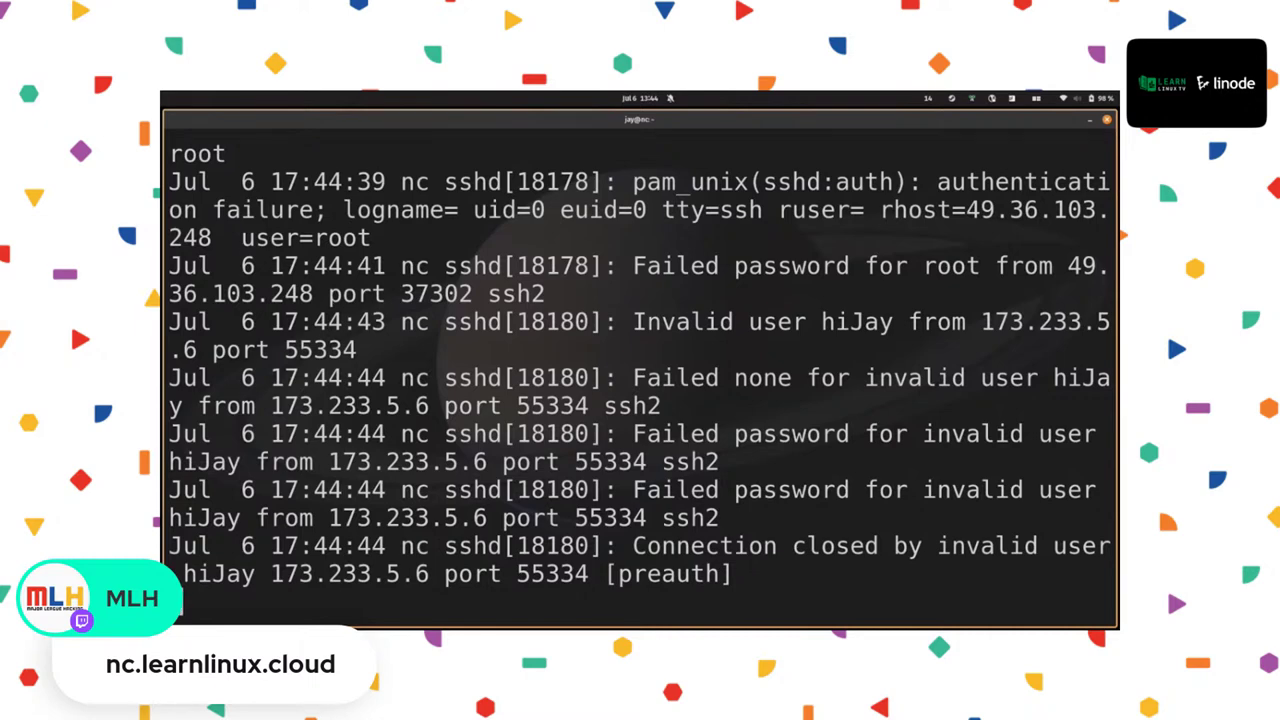
{"action": "key", "text": "Return"}
{"action": "key", "text": "Return"}
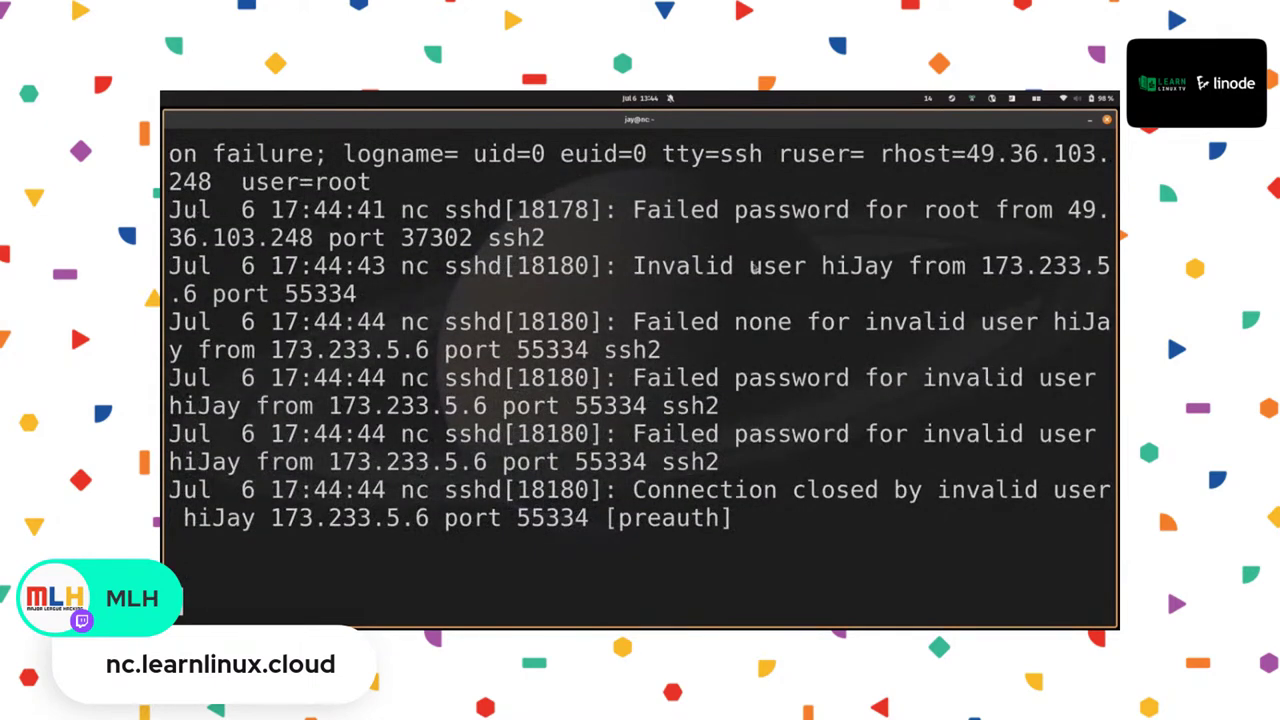
Switch to the Linode firewall page, set the accept-inbound-SSH rule's action to Drop and save the firewall changes
{"action": "key", "text": "alt+Tab"}
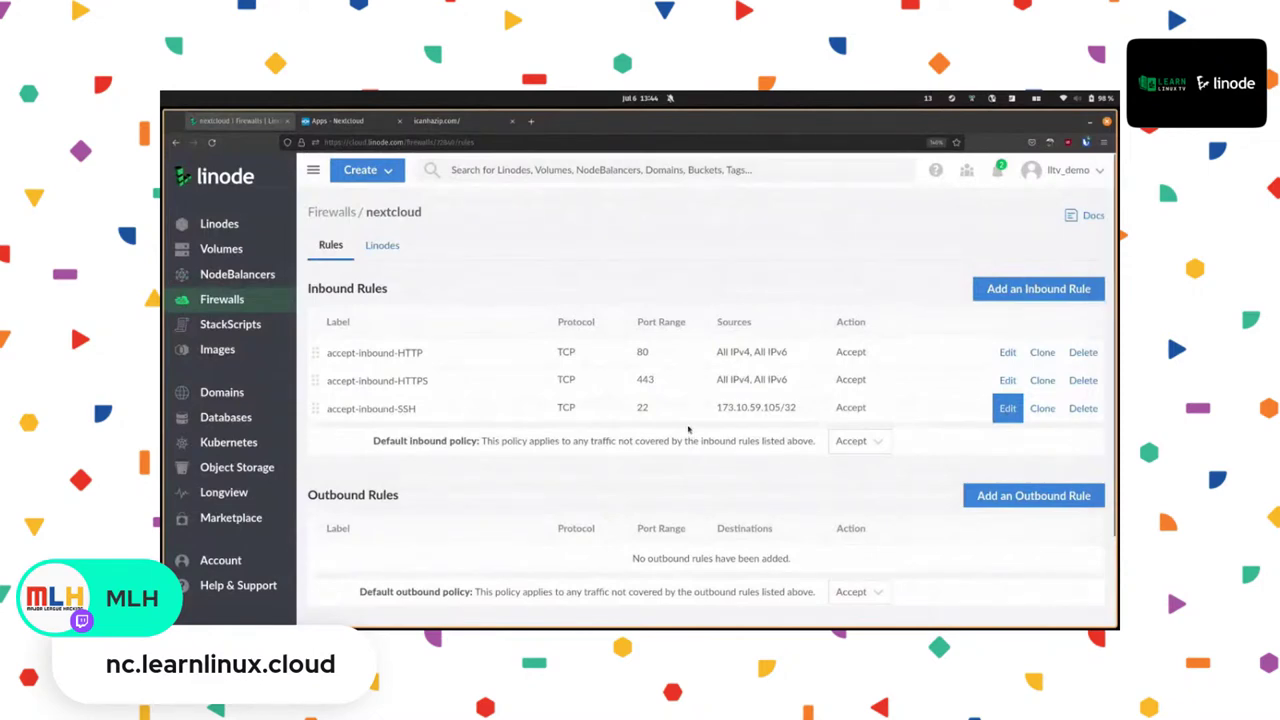
{"action": "left_click", "coordinate": [1007, 414]}
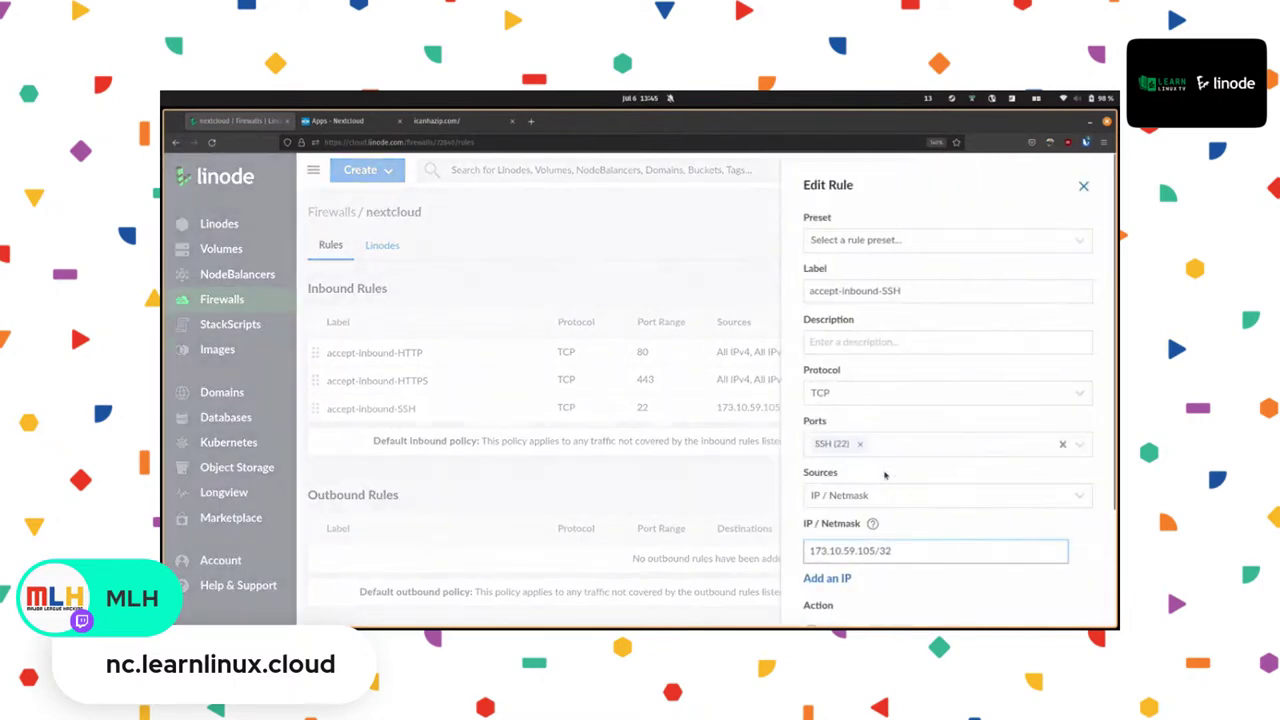
{"action": "scroll", "coordinate": [883, 463], "scroll_direction": "down", "scroll_amount": 1}
{"action": "left_click", "coordinate": [888, 493]}
{"action": "left_click", "coordinate": [1046, 555]}
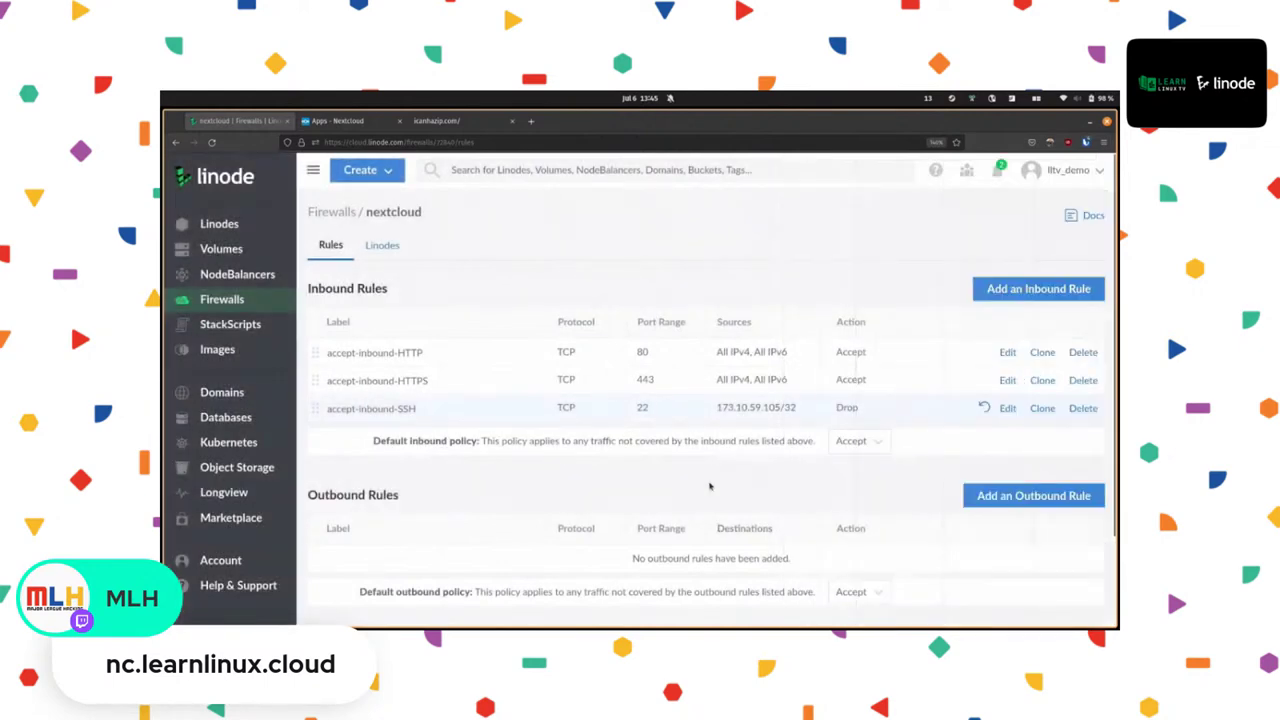
{"action": "scroll", "coordinate": [807, 524], "scroll_direction": "down", "scroll_amount": 1}
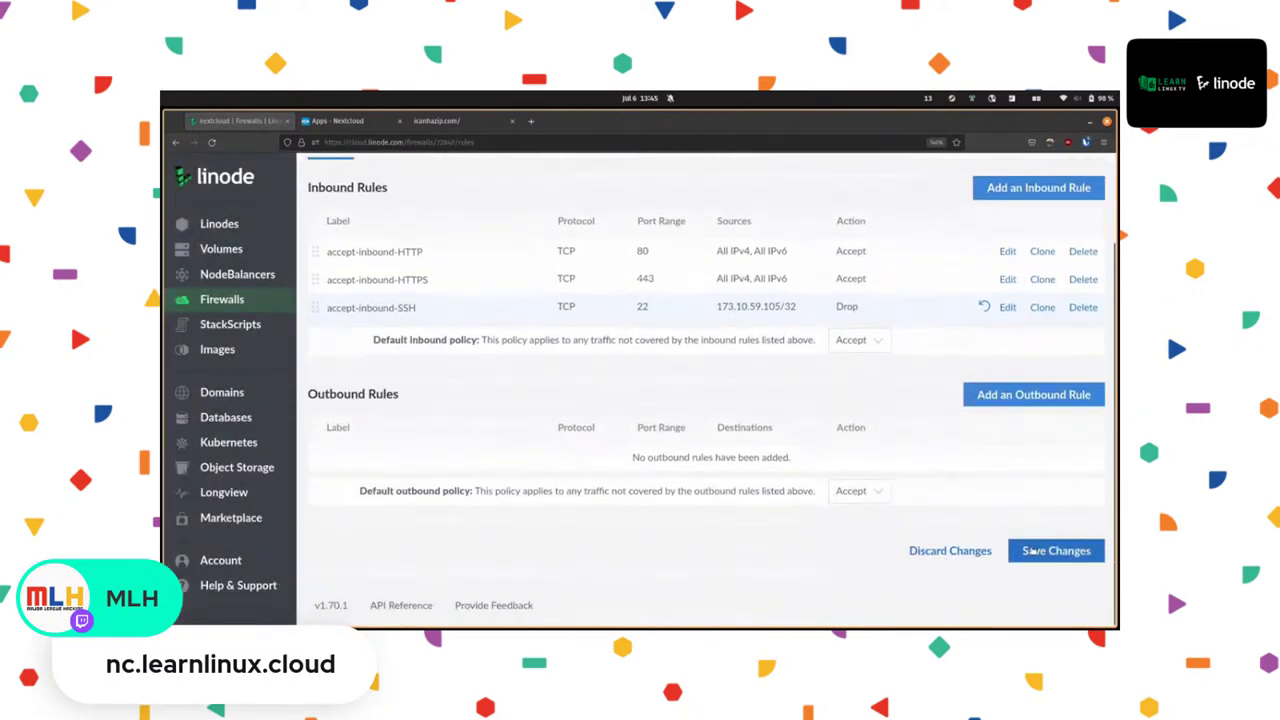
{"action": "left_click", "coordinate": [1035, 551]}
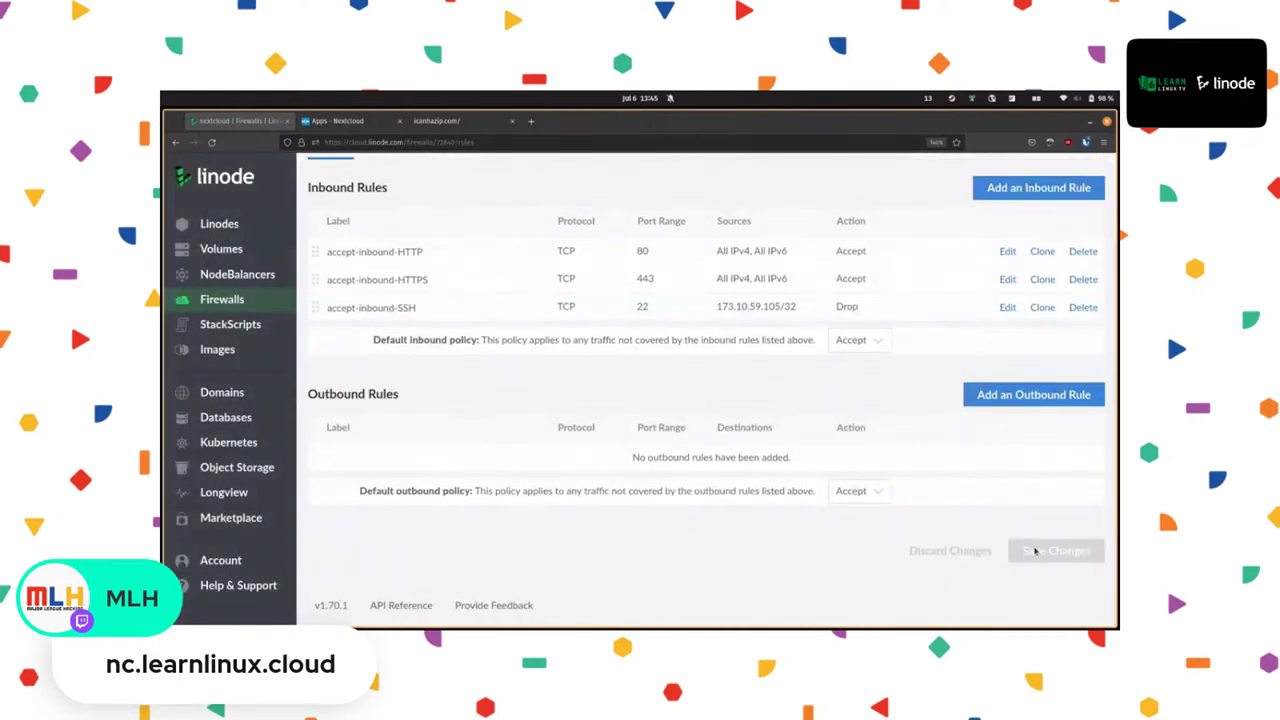
Set the accept-inbound-SSH rule's action back to Accept and add the change to the pending firewall rules
{"action": "key", "text": "alt+Tab"}
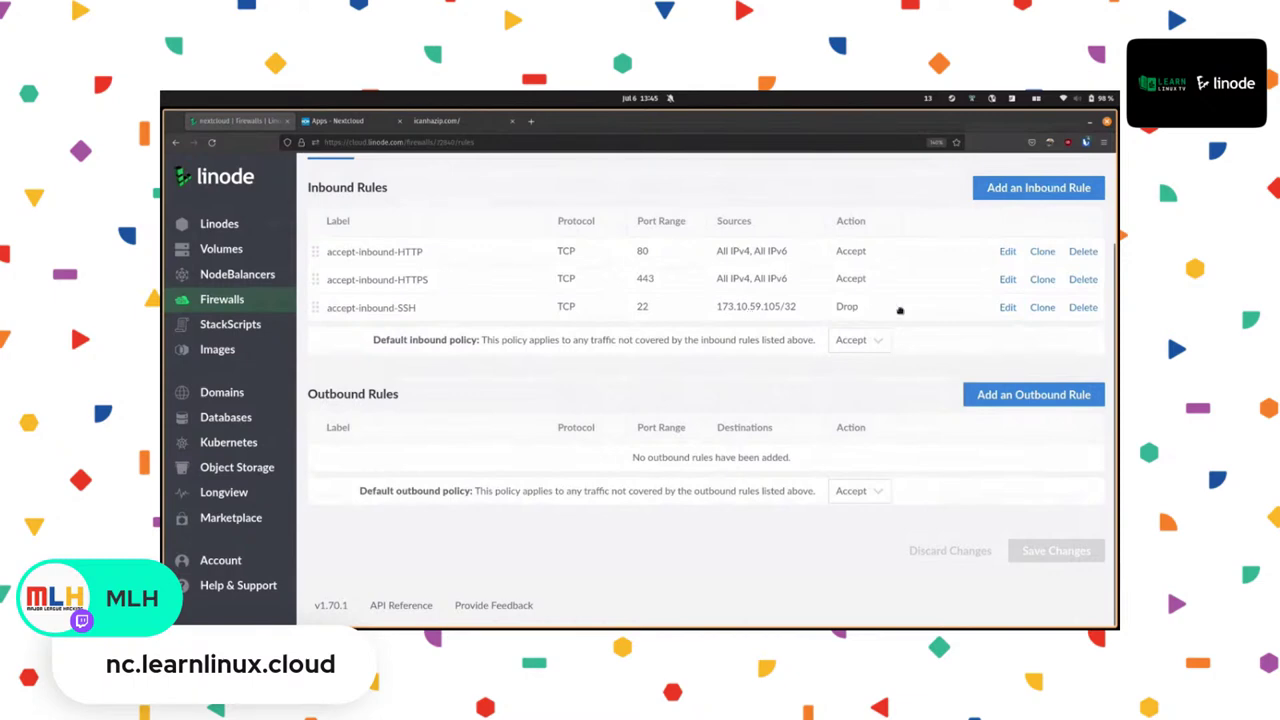
{"action": "left_click", "coordinate": [1010, 307]}
{"action": "scroll", "coordinate": [870, 560], "scroll_direction": "down", "scroll_amount": 3}
{"action": "left_click", "coordinate": [812, 501]}
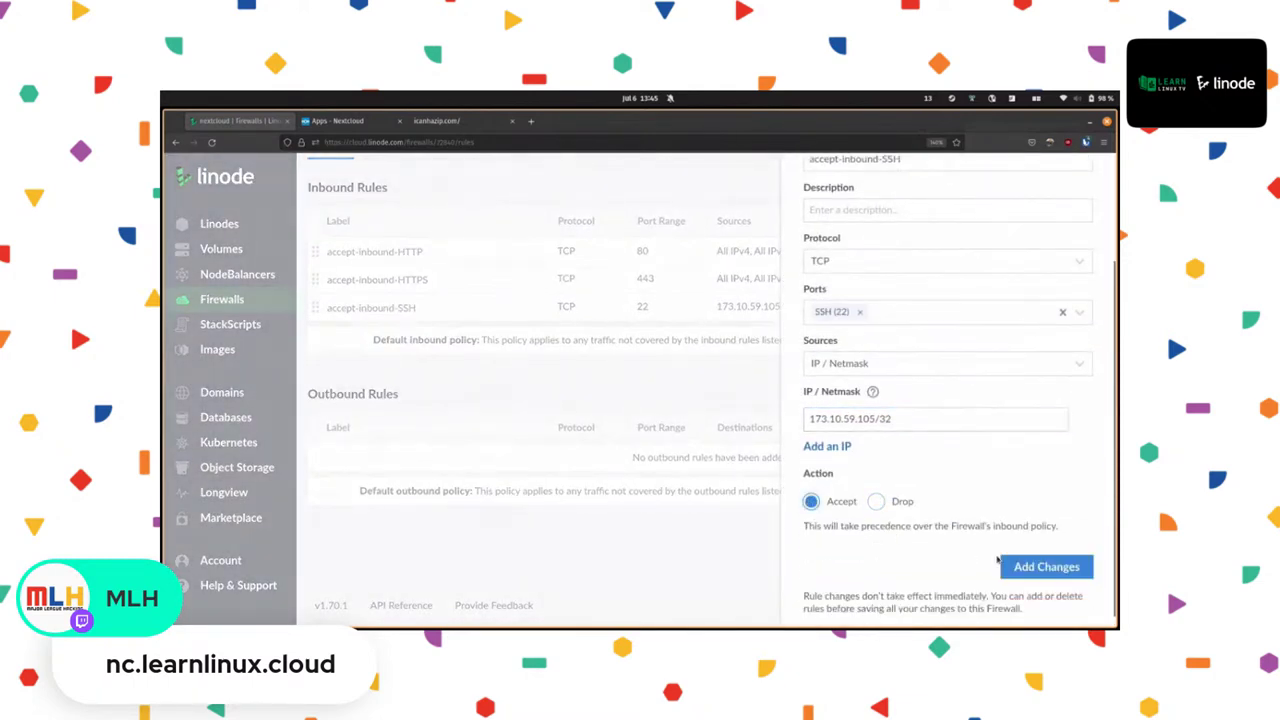
{"action": "left_click", "coordinate": [1010, 566]}
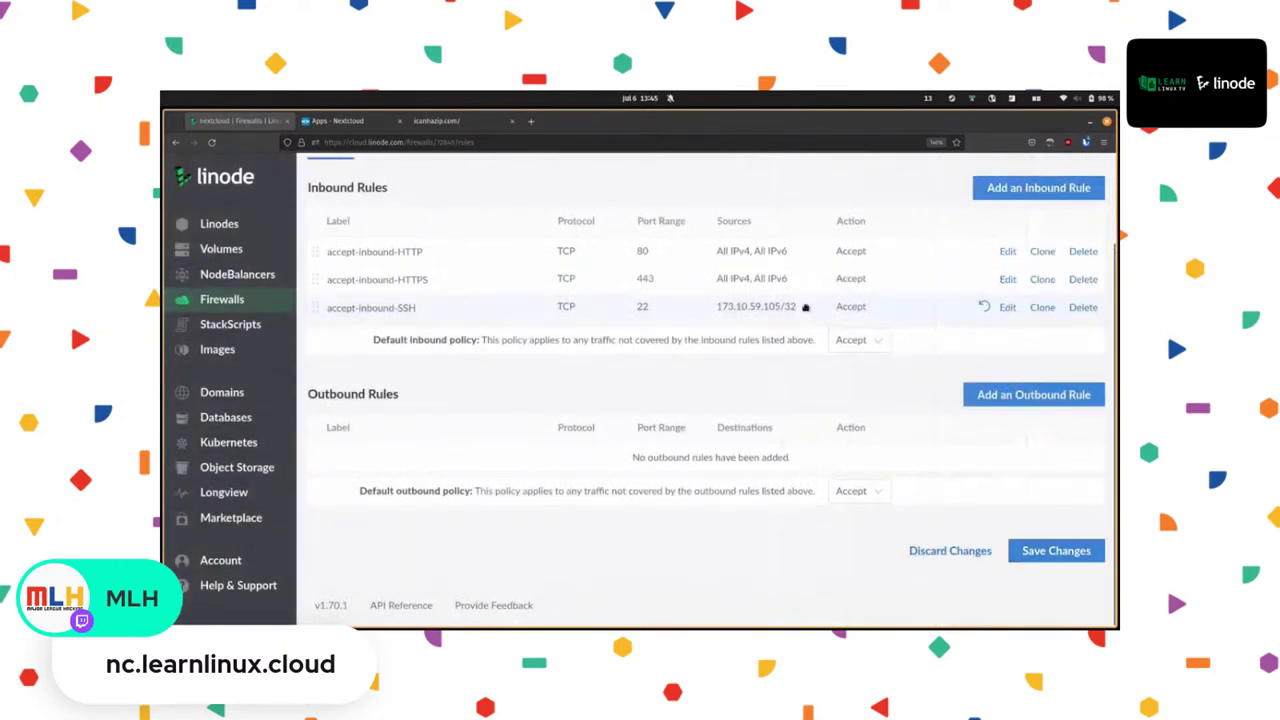
Set the firewall's default outbound policy to Drop and save the changes
{"action": "left_click", "coordinate": [869, 494]}
{"action": "left_click", "coordinate": [855, 463]}
{"action": "left_click", "coordinate": [1056, 550]}
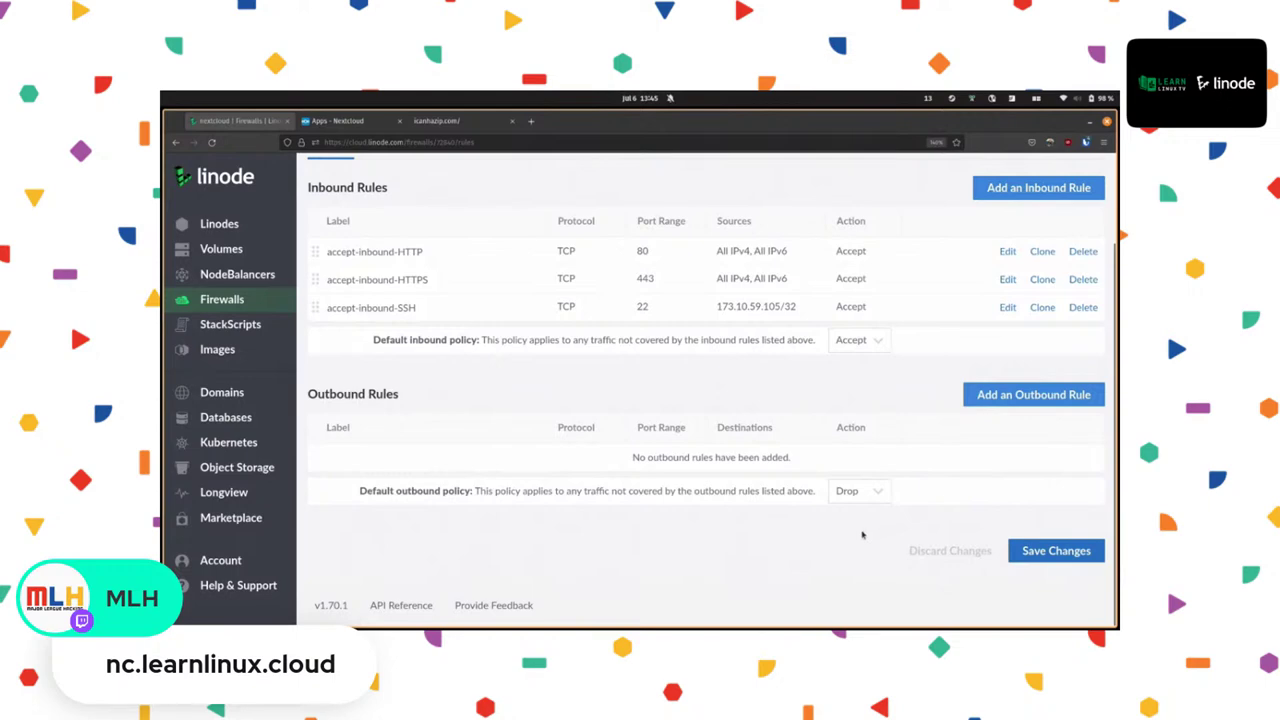
Check the auth log in the terminal, return to Linode and review the nextcloud firewall's assigned Linodes and rules
{"action": "key", "text": "alt+Tab"}
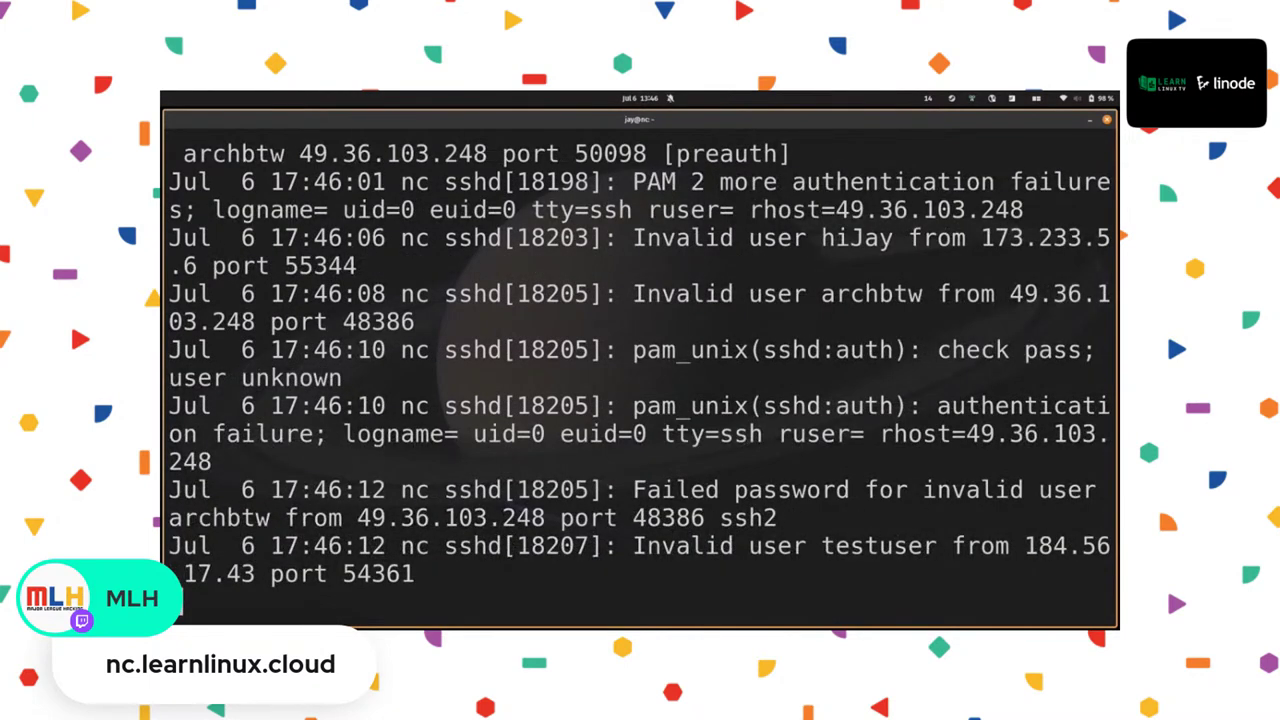
{"action": "key", "text": "alt+Tab"}
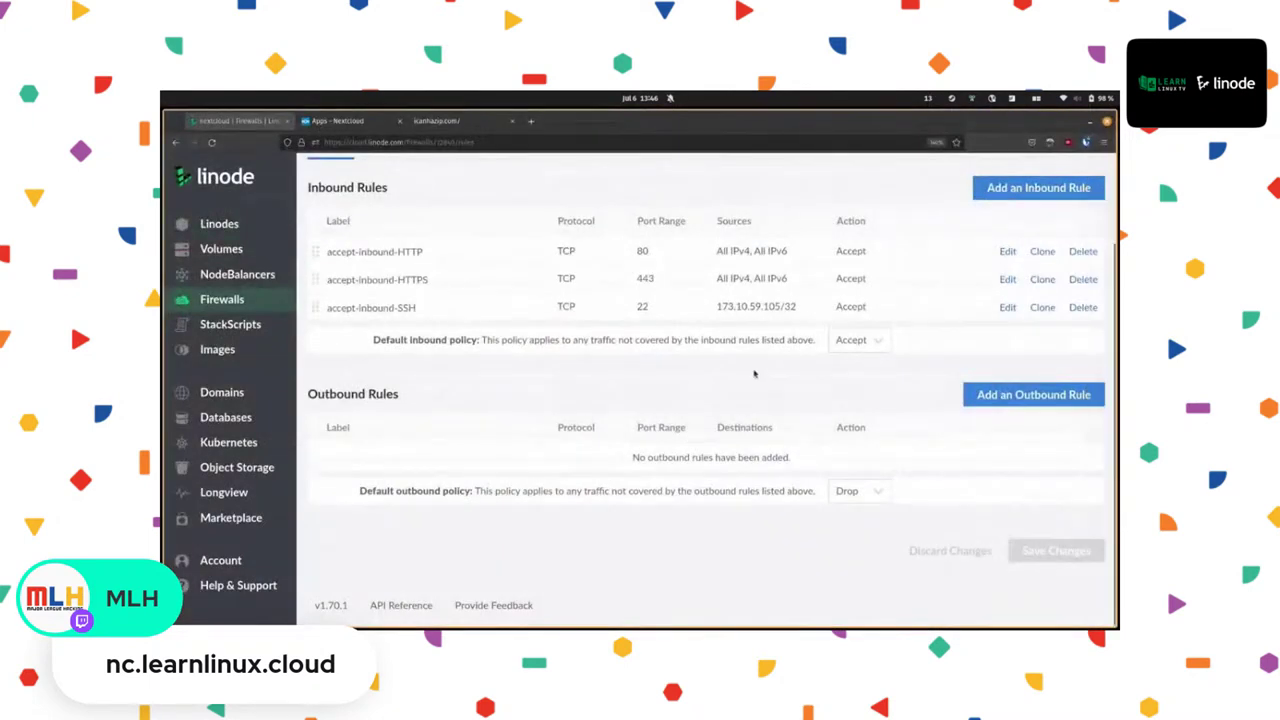
{"action": "scroll", "coordinate": [520, 260], "scroll_direction": "up", "scroll_amount": 2}
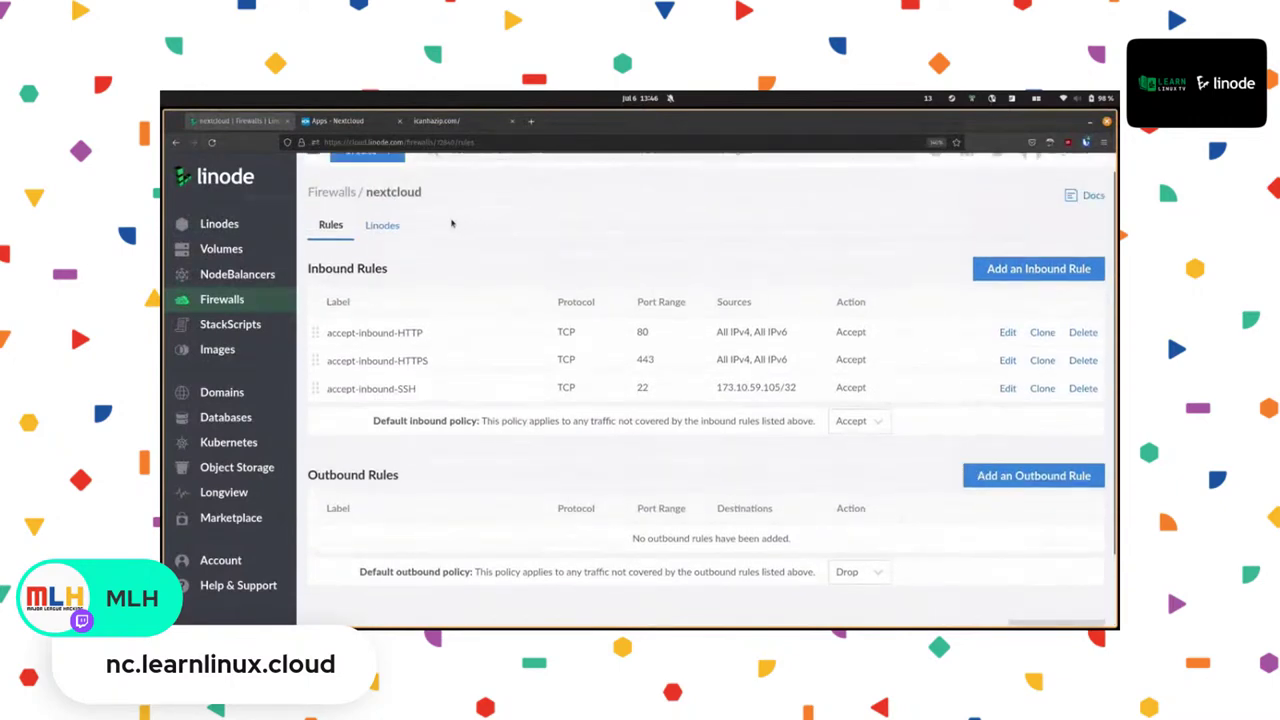
{"action": "left_click", "coordinate": [385, 236]}
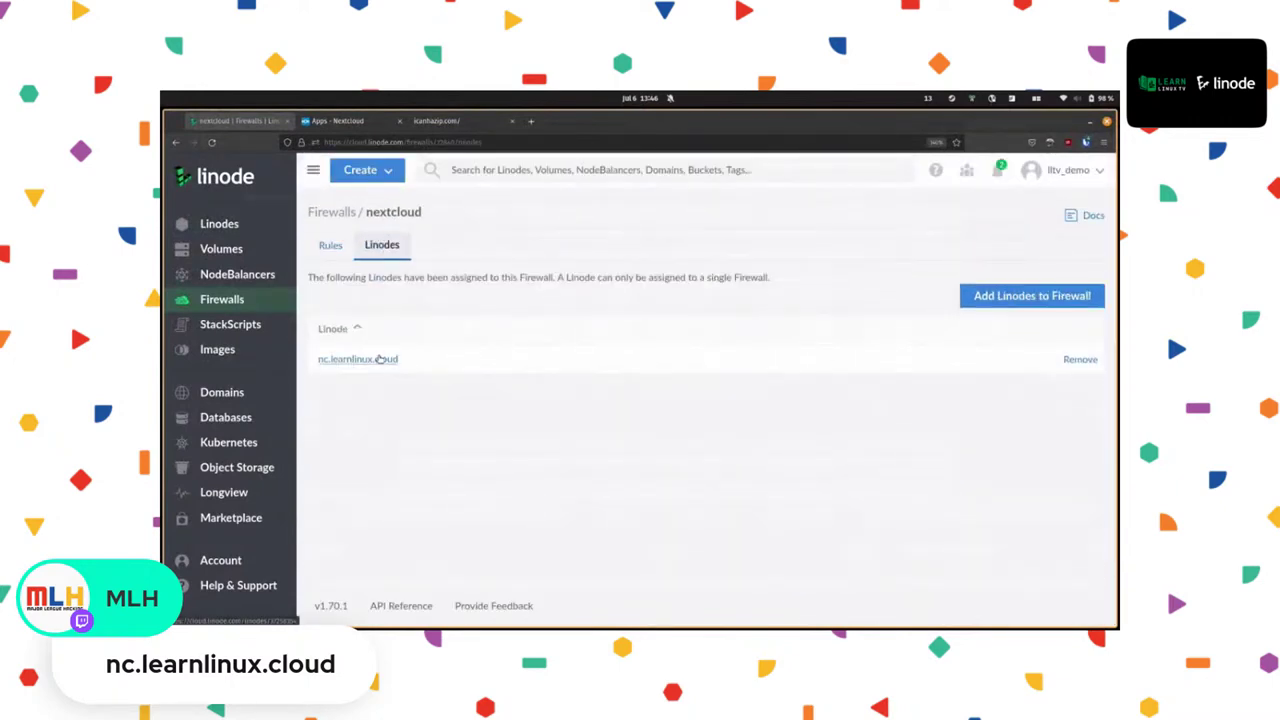
{"action": "left_click", "coordinate": [330, 245]}
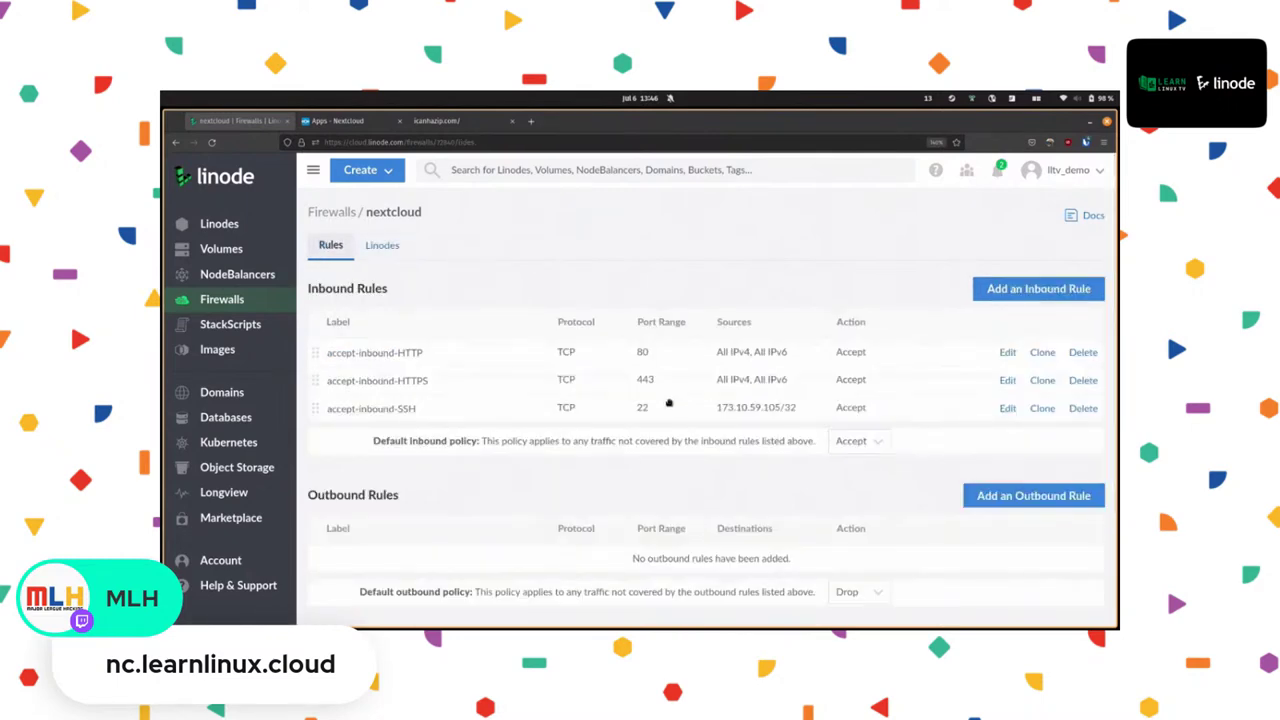
Set the default inbound policy to Drop and the default outbound policy to Accept, and save the firewall changes
{"action": "scroll", "coordinate": [669, 403], "scroll_direction": "down", "scroll_amount": 2}
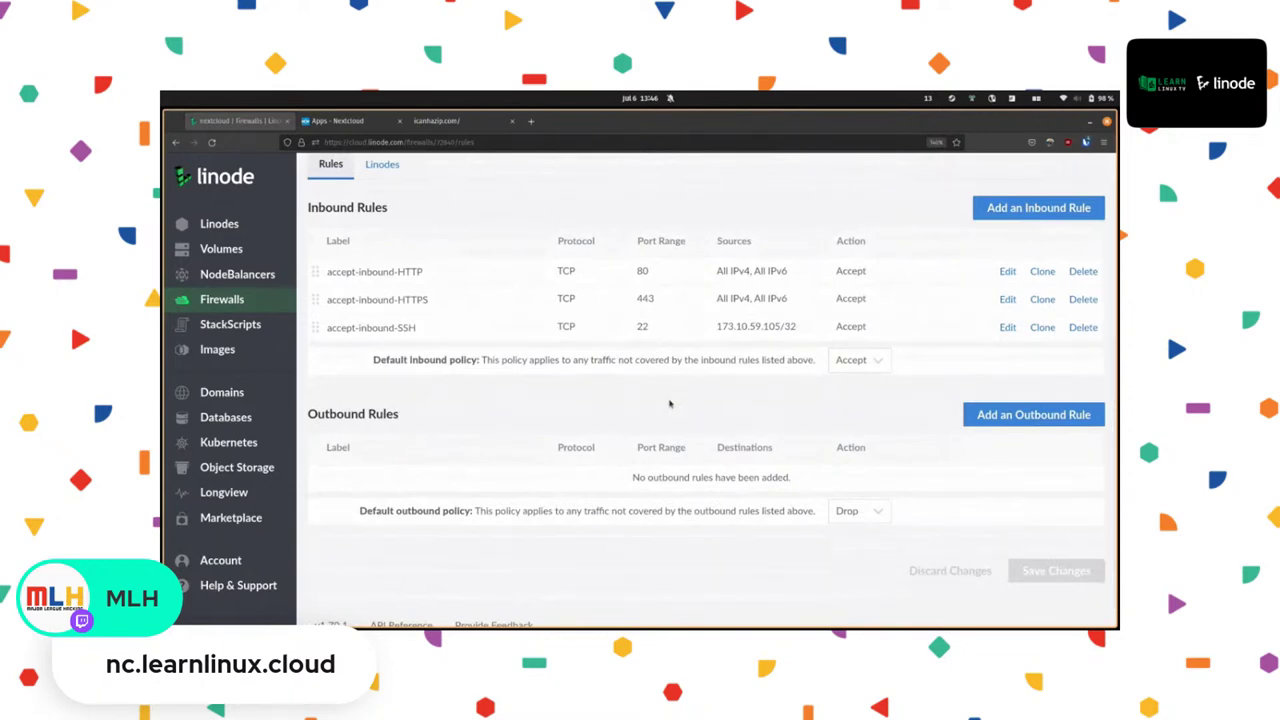
{"action": "left_click", "coordinate": [863, 365]}
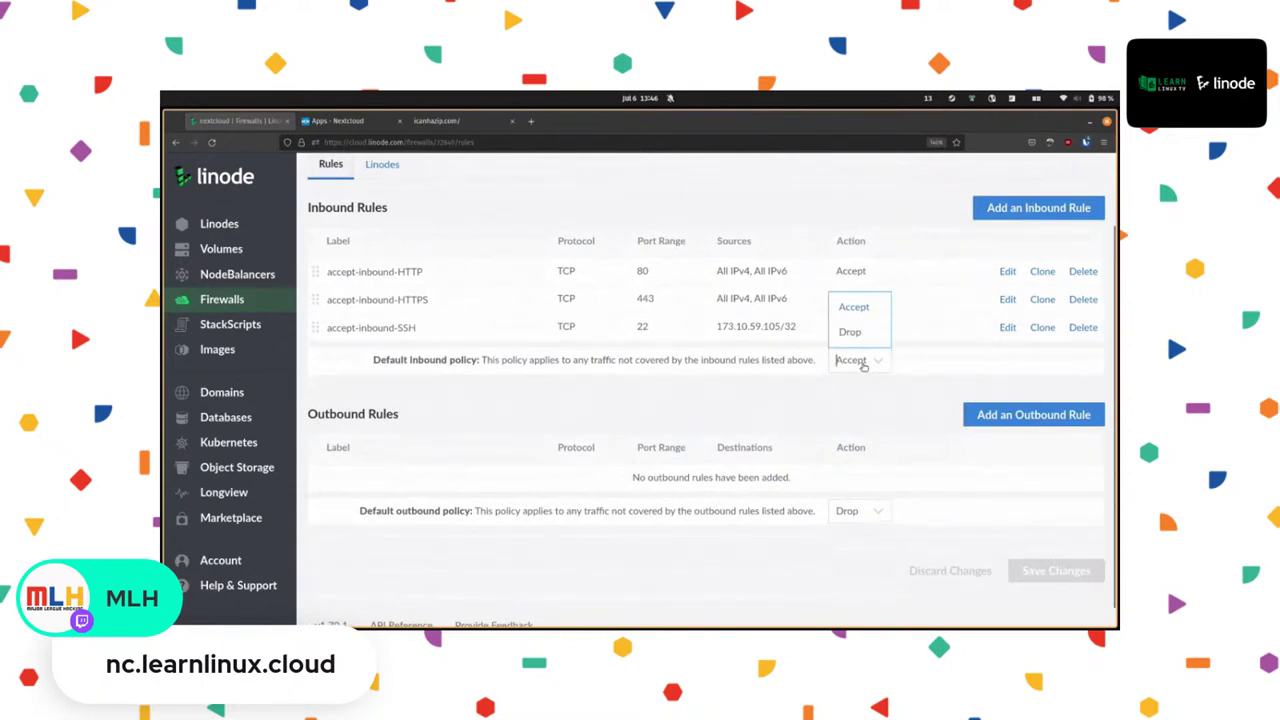
{"action": "left_click", "coordinate": [852, 332]}
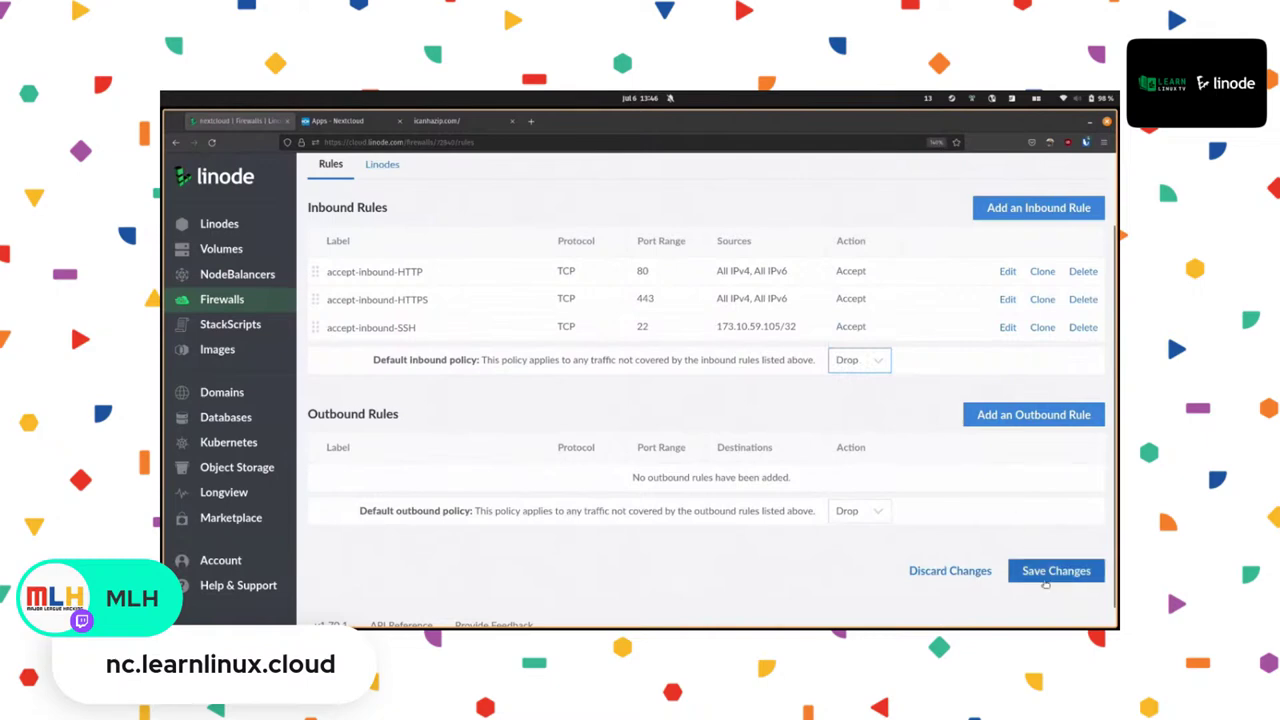
{"action": "left_click", "coordinate": [847, 510]}
{"action": "left_click", "coordinate": [848, 460]}
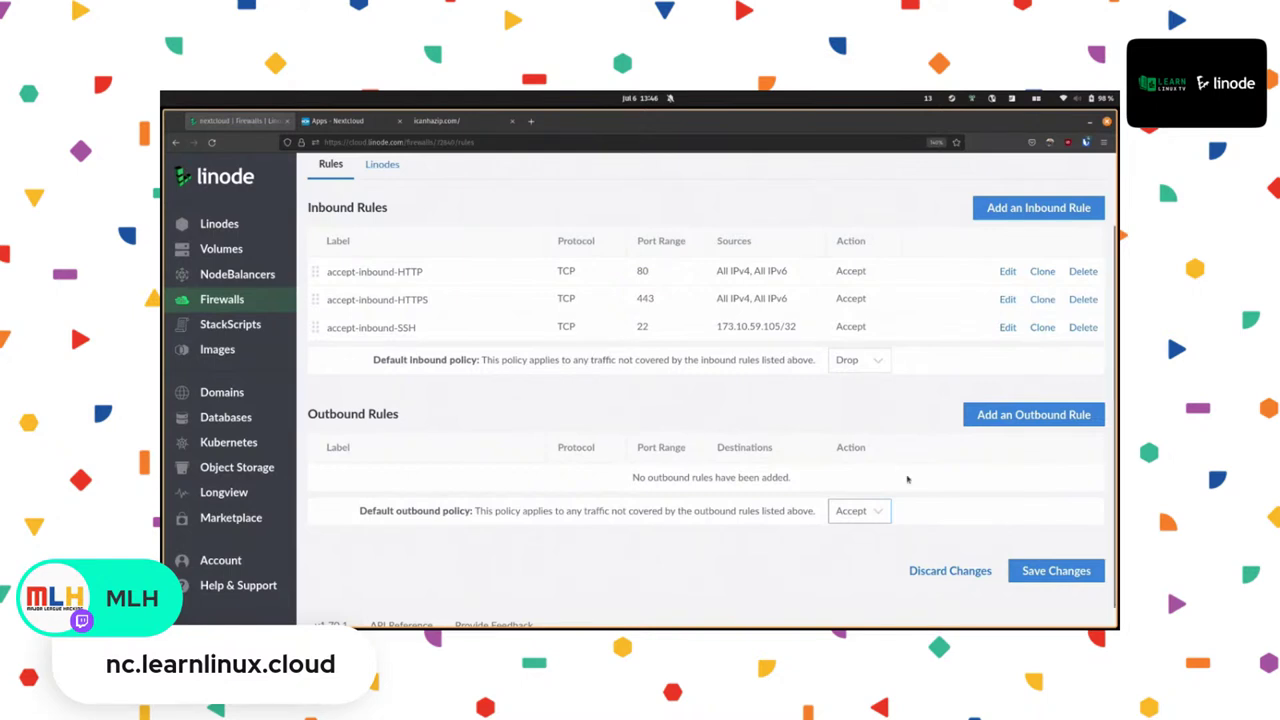
{"action": "left_click", "coordinate": [1038, 572]}
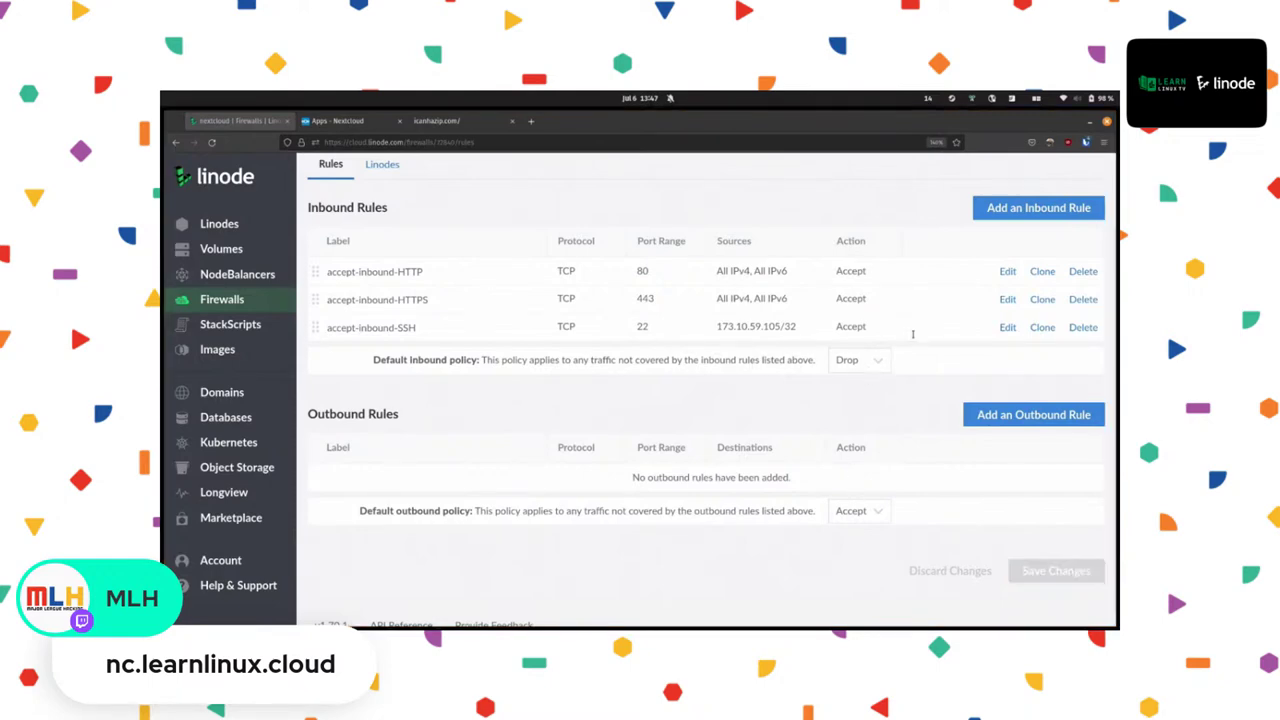
Switch to the terminal and space out the live auth log with blank lines to check whether SSH attempts still arrive
{"action": "key", "text": "alt+Tab"}
{"action": "key", "text": "Return"}
{"action": "key", "text": "Return"}
{"action": "key", "text": "Return"}
{"action": "key", "text": "Return"}
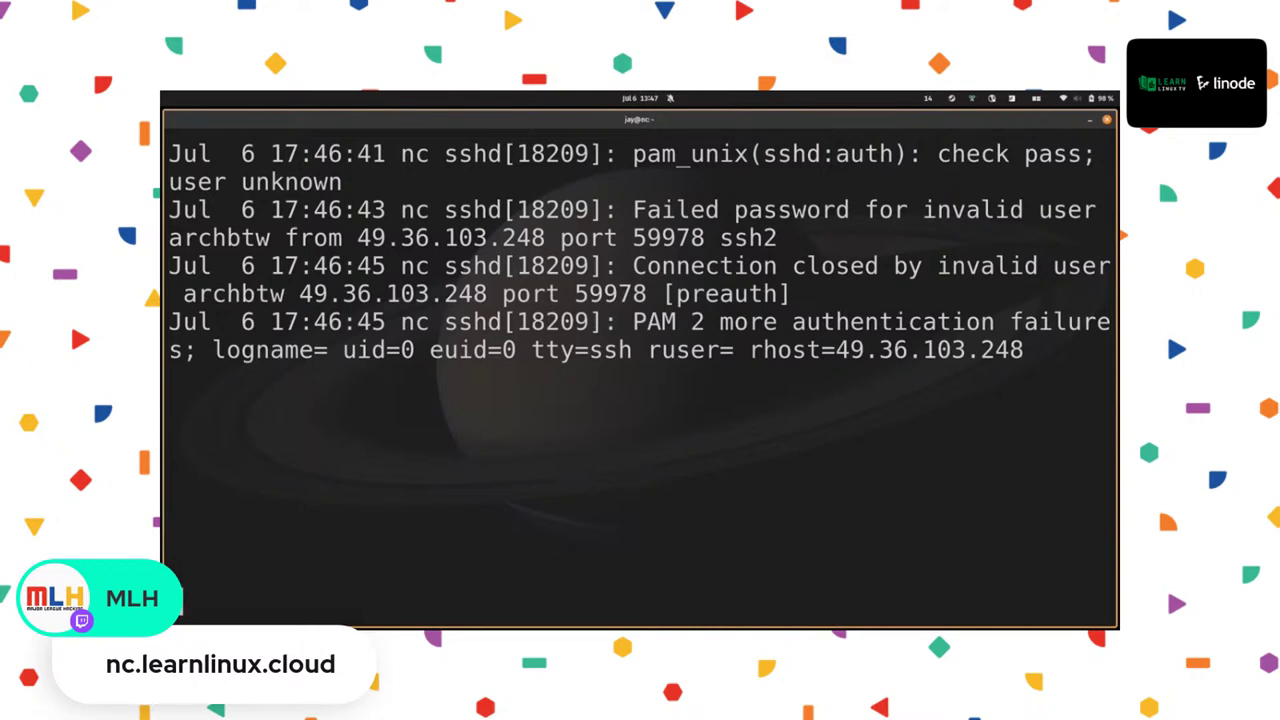
Open a second terminal session, connect with "ssh nc.learnlinux.cloud", accept the host key and log in with the account password
{"action": "key", "text": "ctrl+shift+t"}
{"action": "type", "text": "ssh nc.learnlinux.cloud"}
{"action": "key", "text": "Return"}
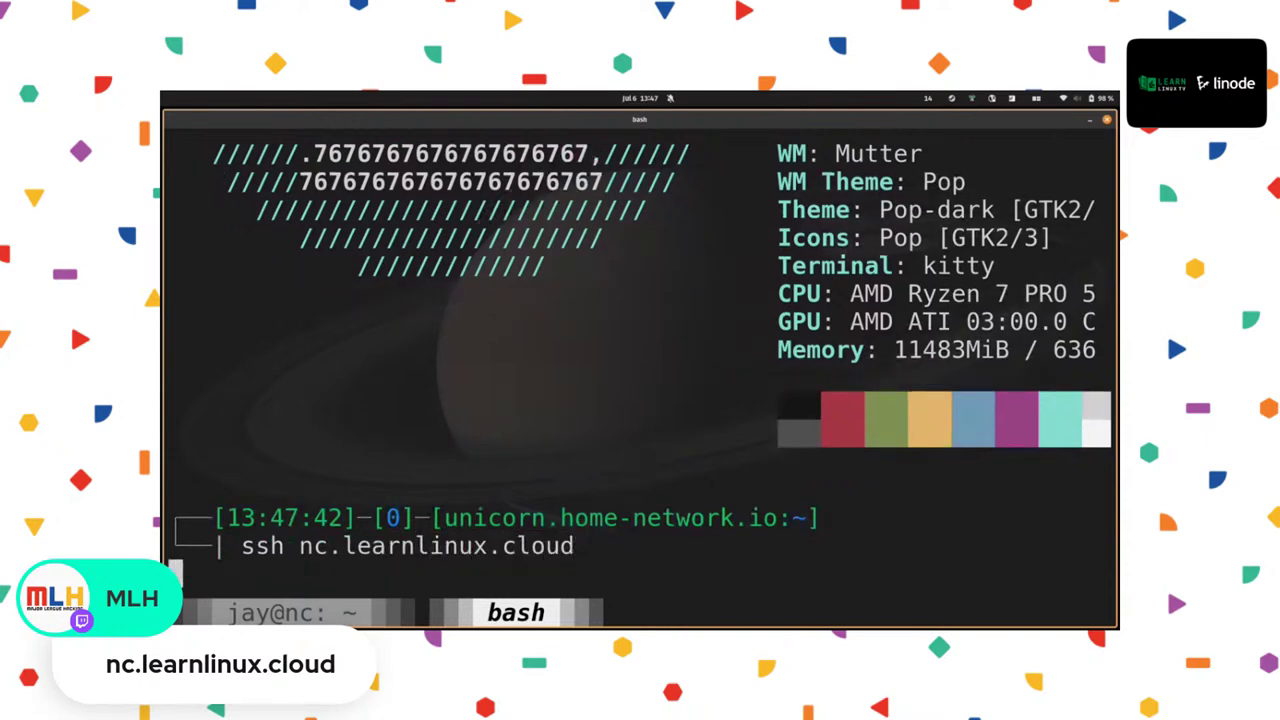
{"action": "type", "text": "yes"}
{"action": "key", "text": "Return"}
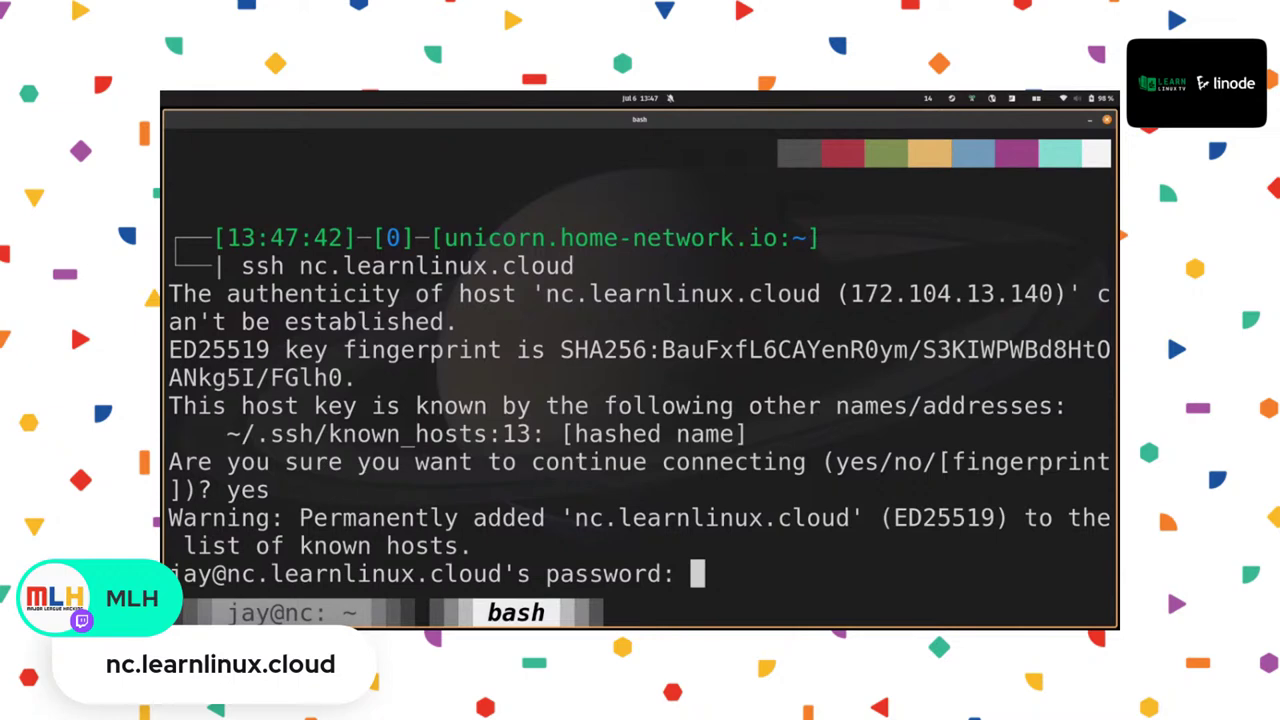
{"action": "key", "text": "Return"}
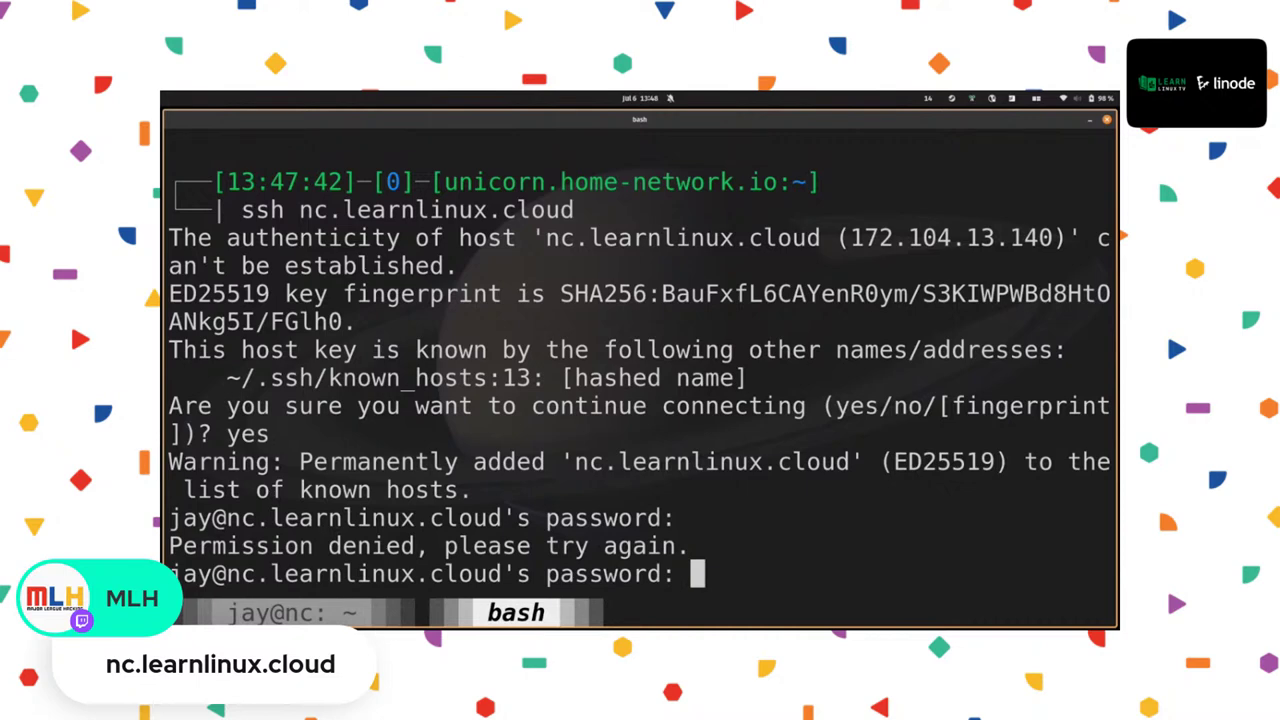
{"action": "key", "text": "Return"}
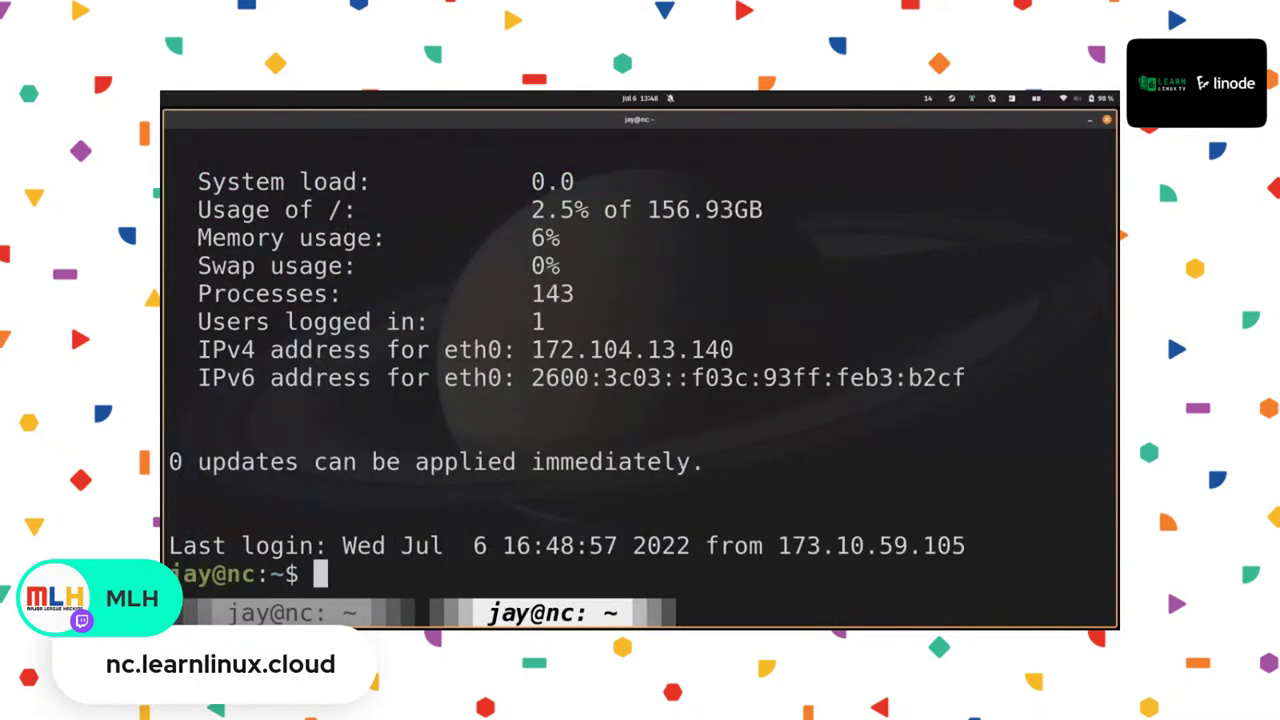